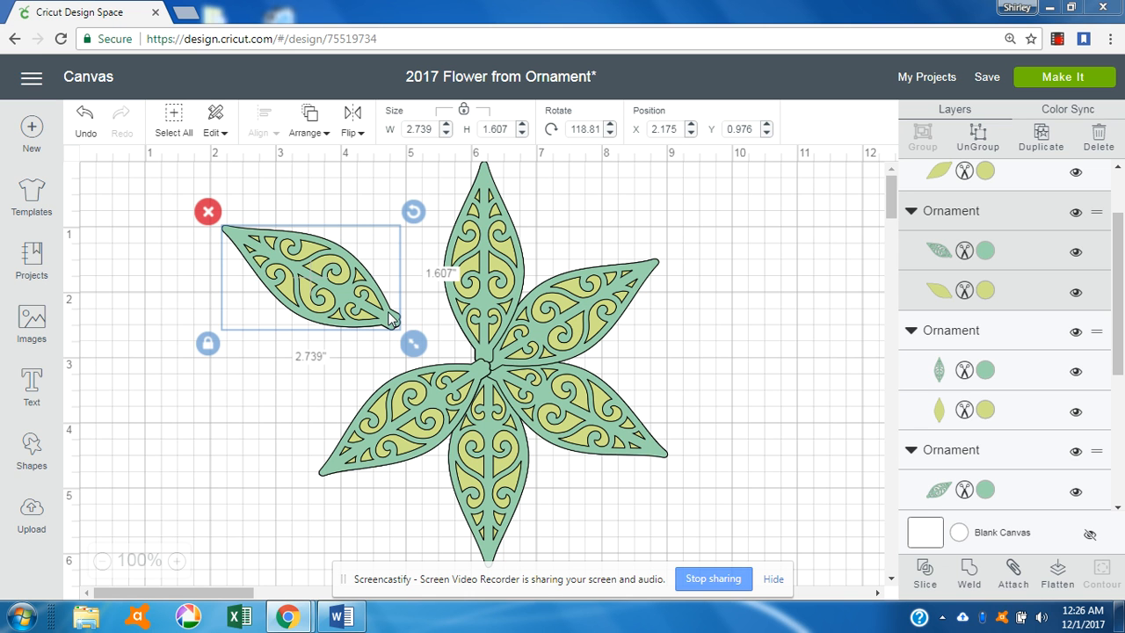
Move the loose ornament petal into the flower's upper-left gap, at about X 3.49, Y 1.56, with its base at the centre.
{"action": "left_click_drag", "start_coordinate": [393, 319], "coordinate": [480, 357]}
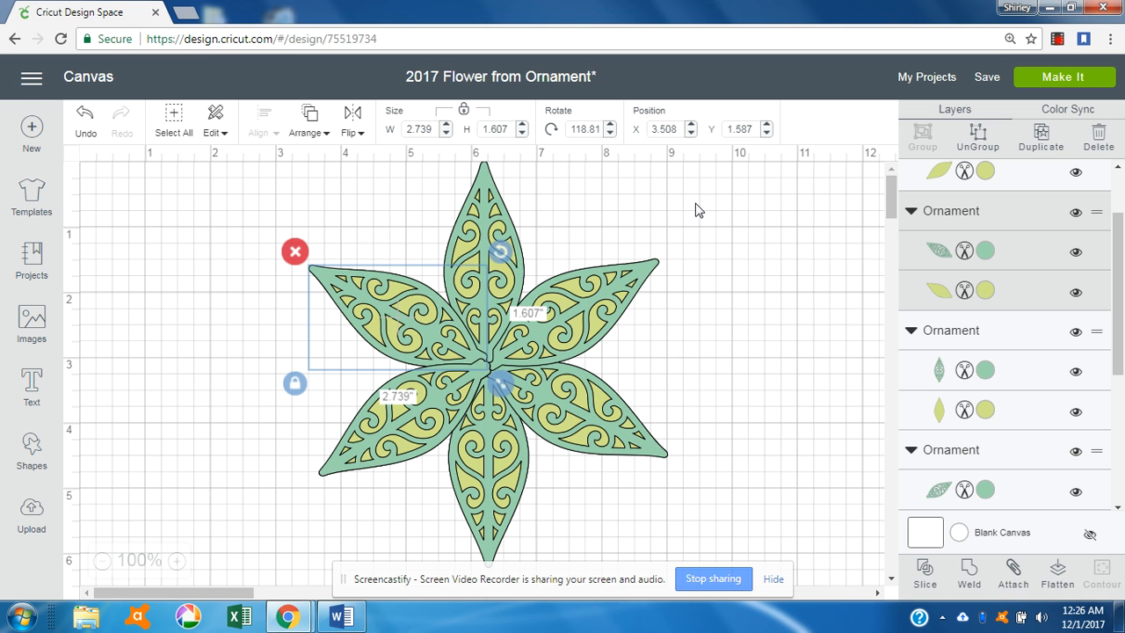
{"action": "mouse_move", "coordinate": [373, 303]}
{"action": "left_mouse_down"}
{"action": "mouse_move", "coordinate": [290, 258]}
{"action": "mouse_move", "coordinate": [384, 304]}
{"action": "left_mouse_up"}
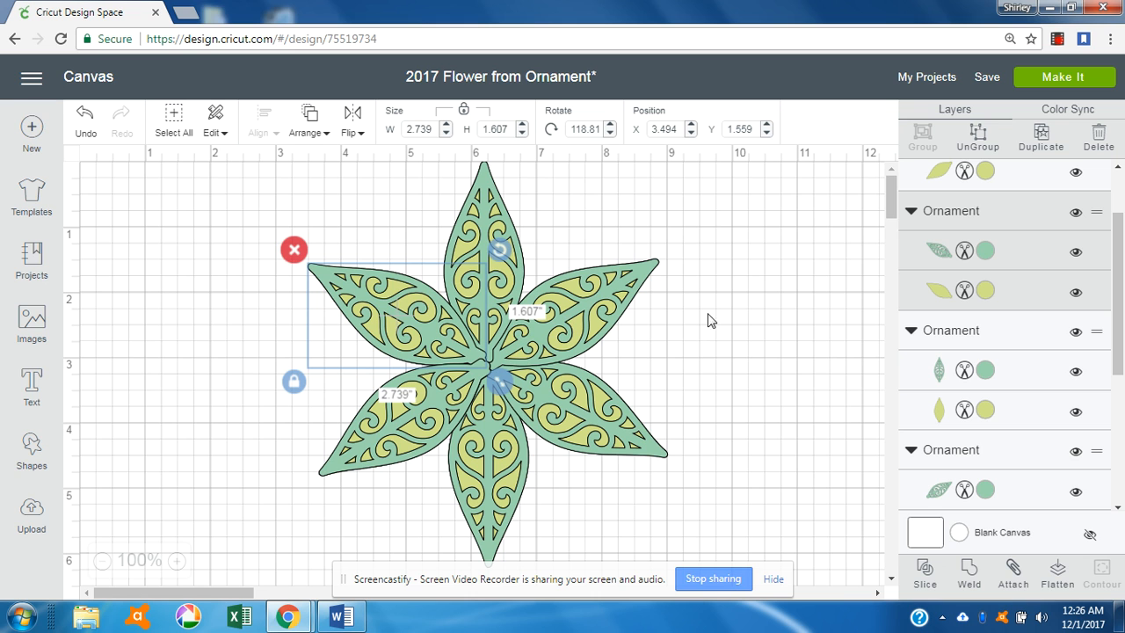
Ungroup the lower-left, upper-left and top ornament petals so their patterned and solid layers are separate.
{"action": "scroll", "coordinate": [974, 268], "scroll_direction": "up", "scroll_amount": 1}
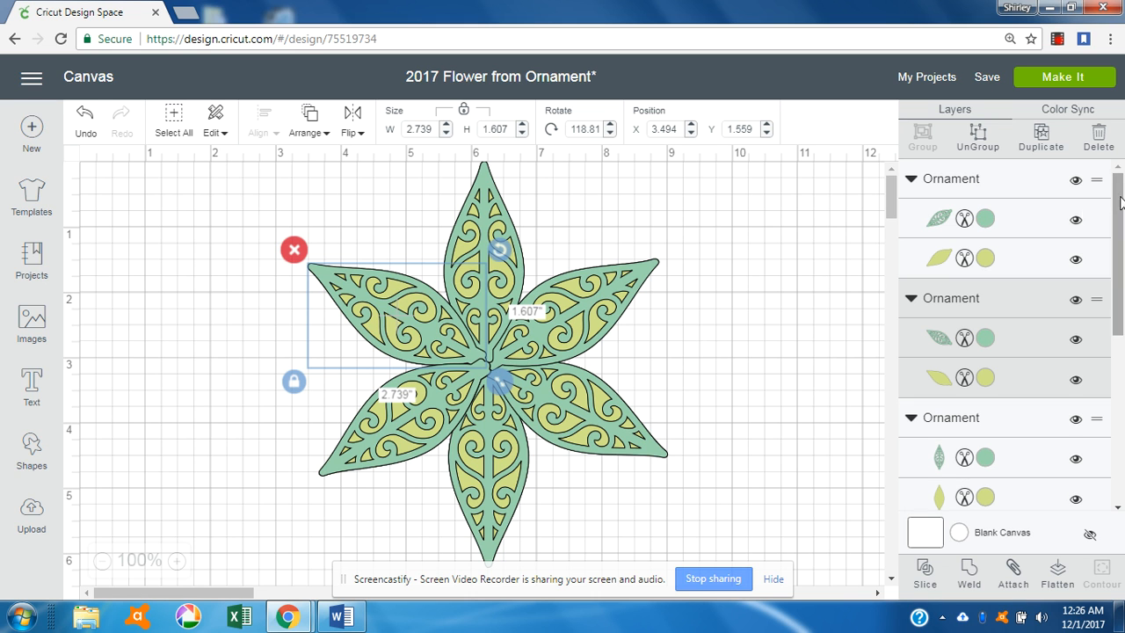
{"action": "left_click", "coordinate": [1031, 221]}
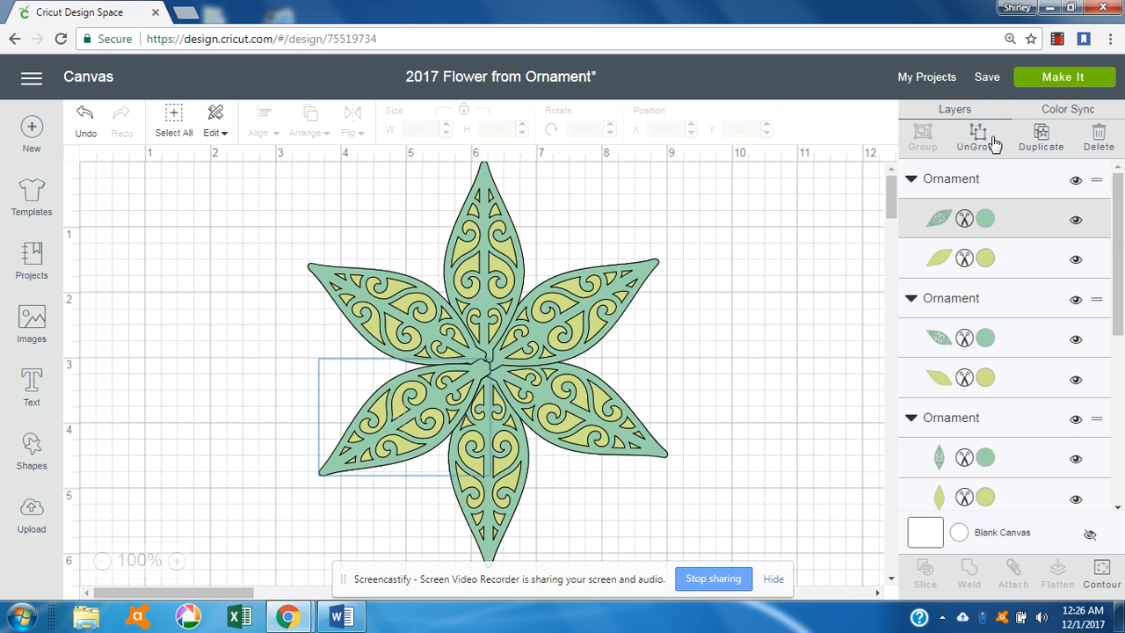
{"action": "left_click", "coordinate": [988, 137]}
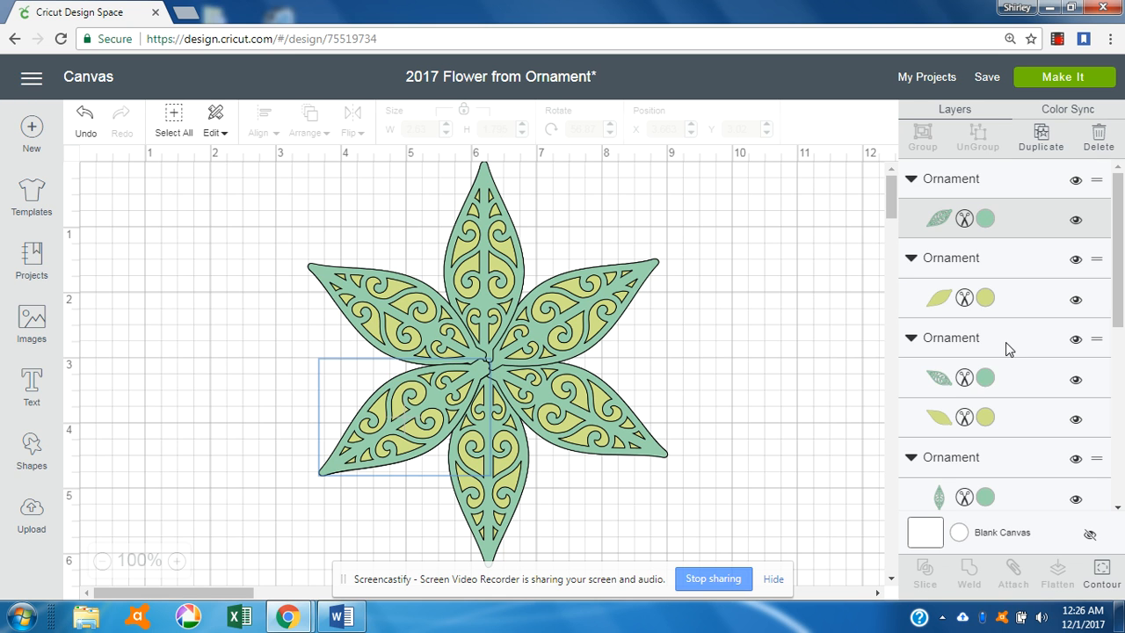
{"action": "left_click", "coordinate": [1006, 342]}
{"action": "left_click", "coordinate": [979, 134]}
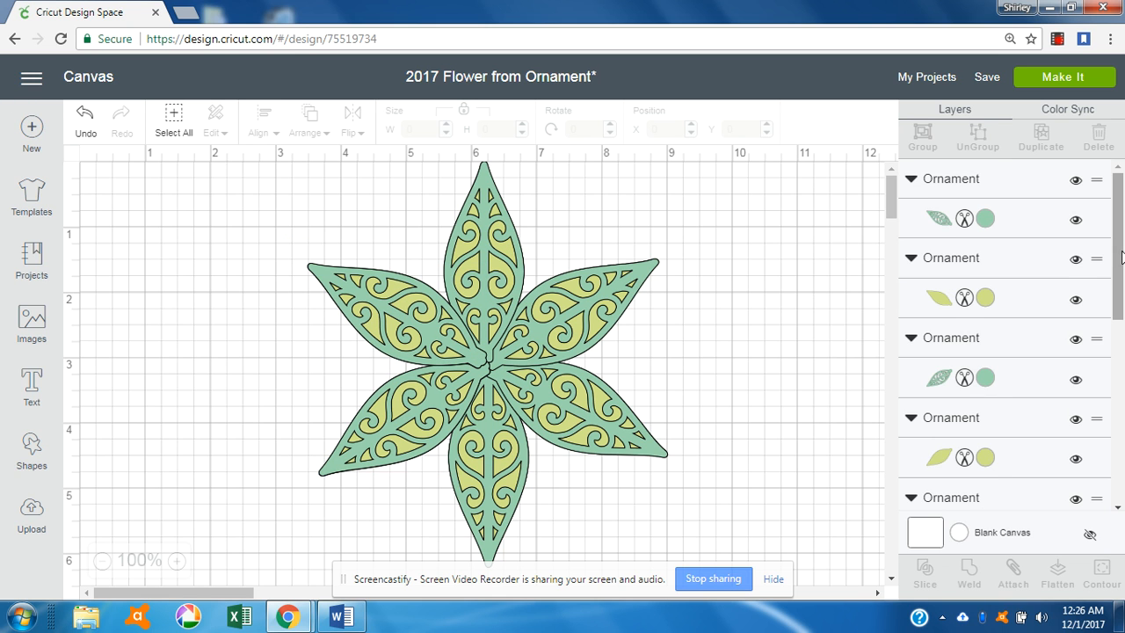
{"action": "scroll", "coordinate": [1057, 329], "scroll_direction": "down", "scroll_amount": 2}
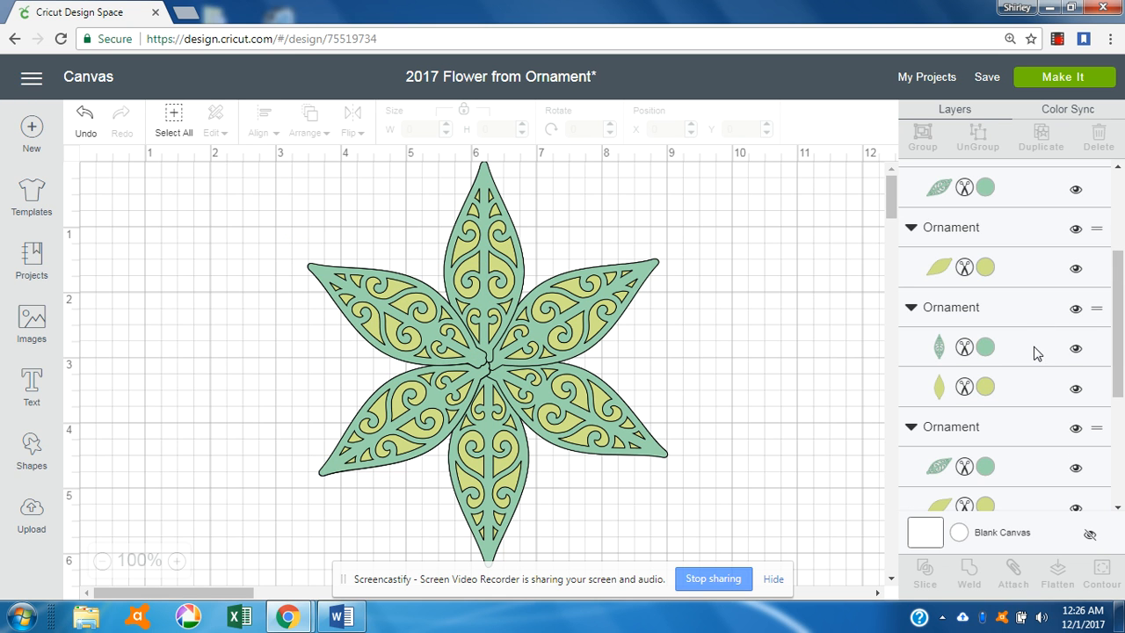
{"action": "left_click", "coordinate": [1039, 349]}
{"action": "left_click", "coordinate": [978, 137]}
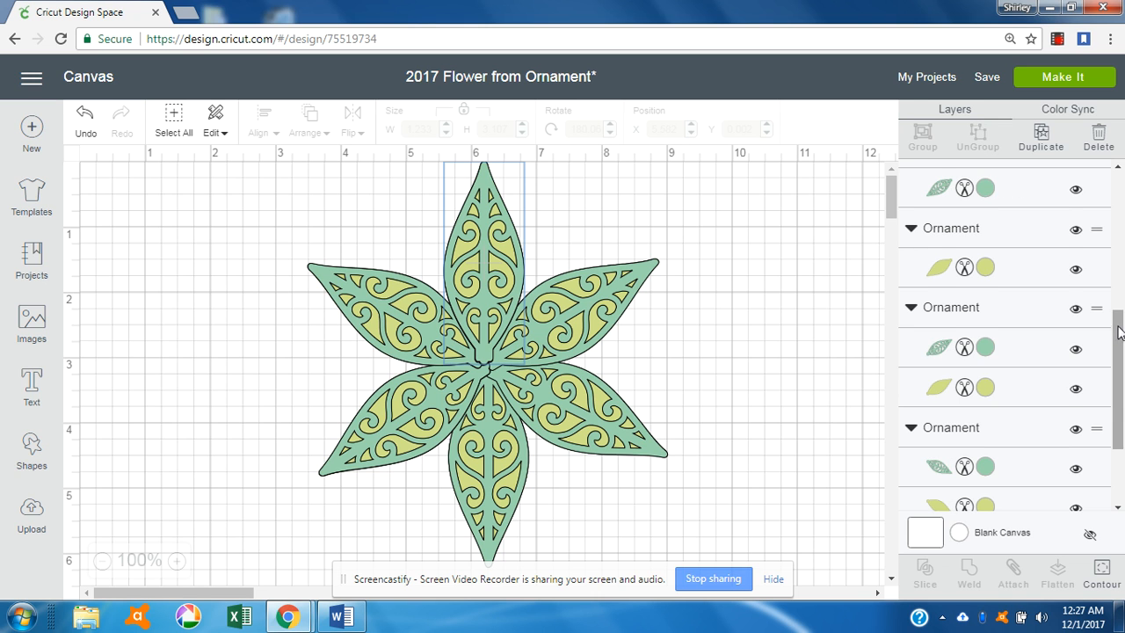
Ungroup the remaining three ornament petals, at the flower's upper right, lower right and bottom, into separate layers.
{"action": "left_click_drag", "start_coordinate": [1122, 355], "coordinate": [1123, 406]}
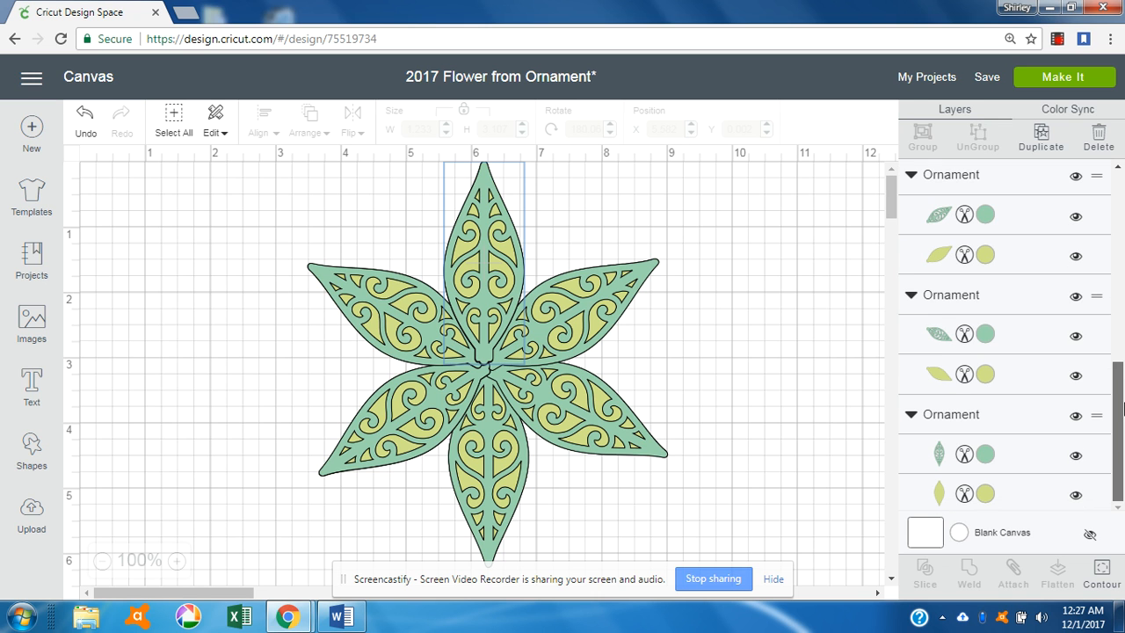
{"action": "left_click", "coordinate": [1015, 182]}
{"action": "left_click", "coordinate": [979, 136]}
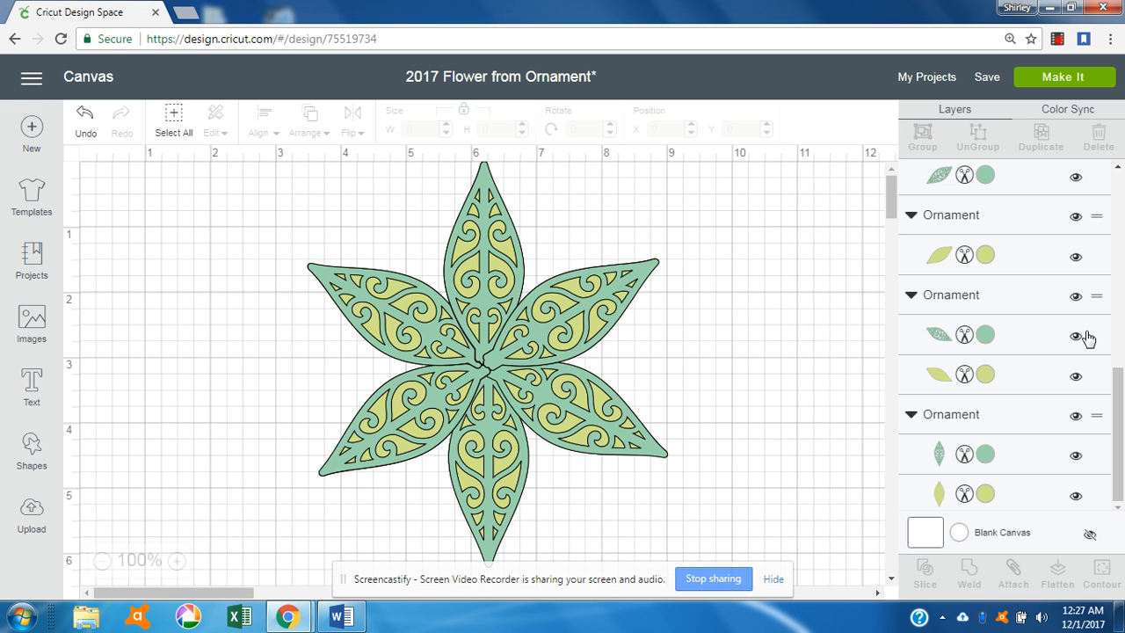
{"action": "left_click", "coordinate": [1017, 301]}
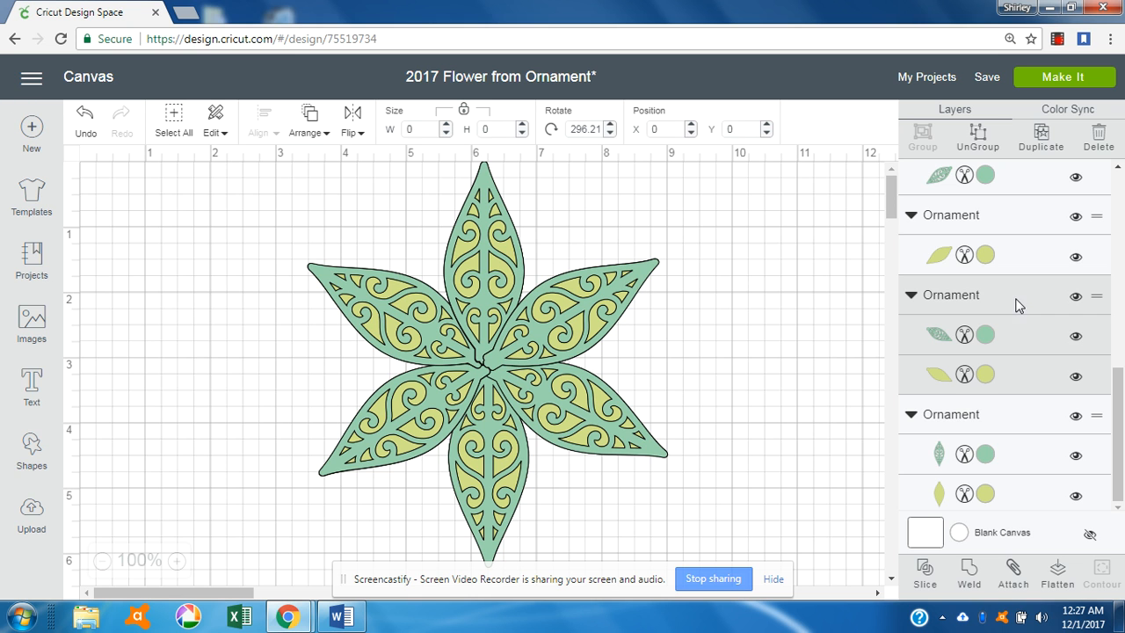
{"action": "left_click", "coordinate": [977, 135]}
{"action": "left_click", "coordinate": [1029, 422]}
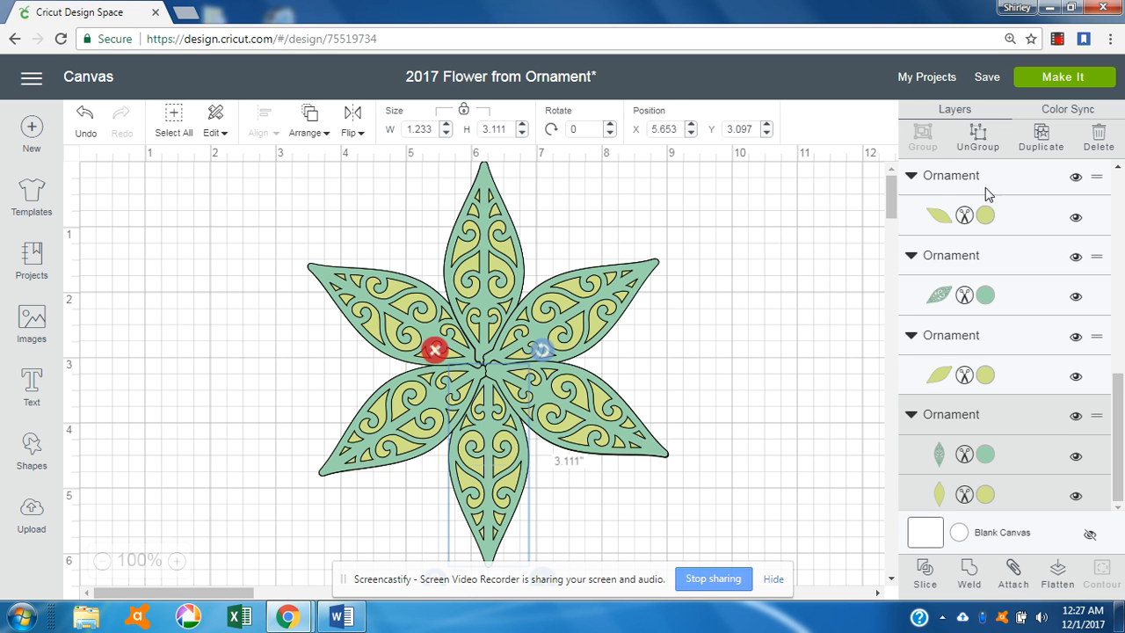
{"action": "left_click", "coordinate": [979, 136]}
Weld the six solid yellow-green petal layers into one flower shape.
{"action": "left_click_drag", "start_coordinate": [1118, 430], "coordinate": [1123, 213]}
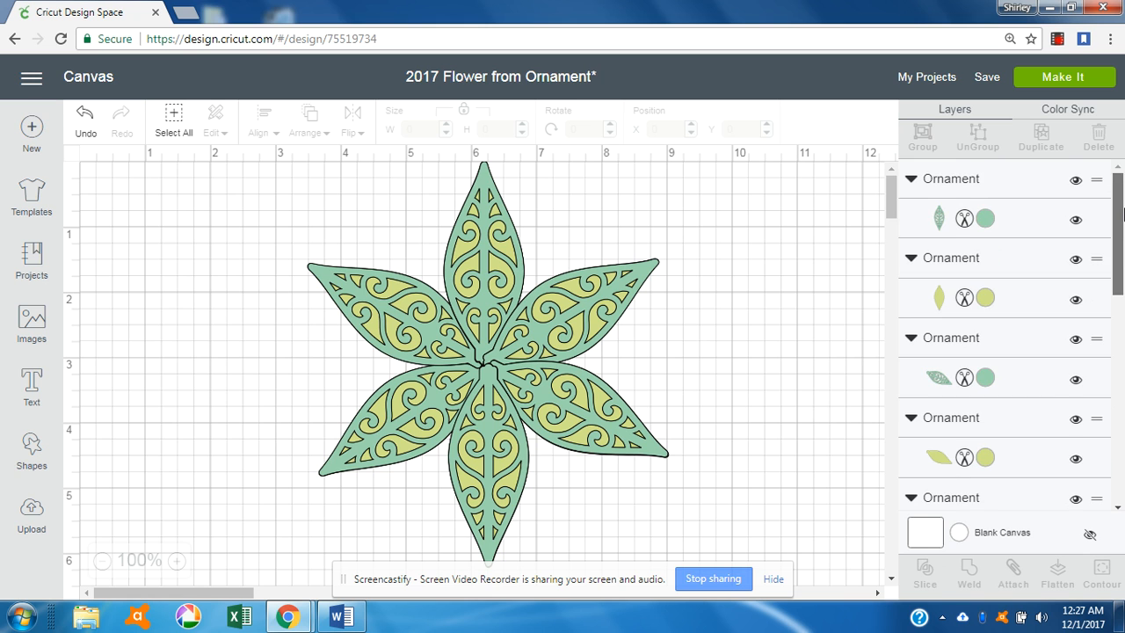
{"action": "left_click", "coordinate": [1020, 262]}
{"action": "left_click_drag", "start_coordinate": [1124, 236], "coordinate": [1123, 292]}
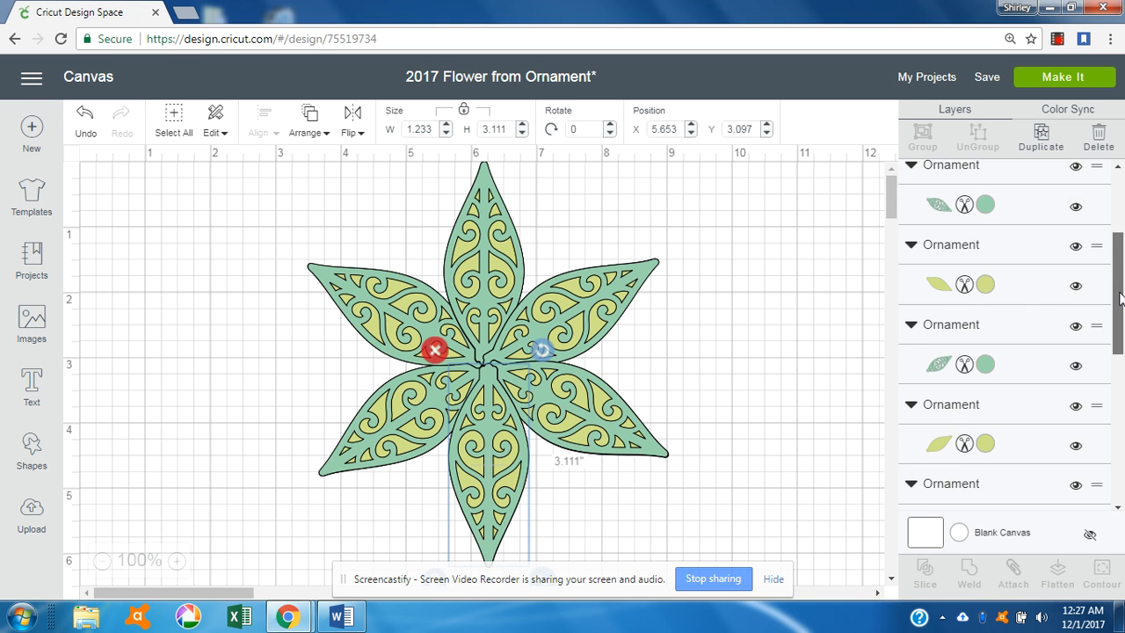
{"action": "left_click", "coordinate": [1037, 290], "text": "shift"}
{"action": "left_click_drag", "start_coordinate": [1121, 290], "coordinate": [1036, 325]}
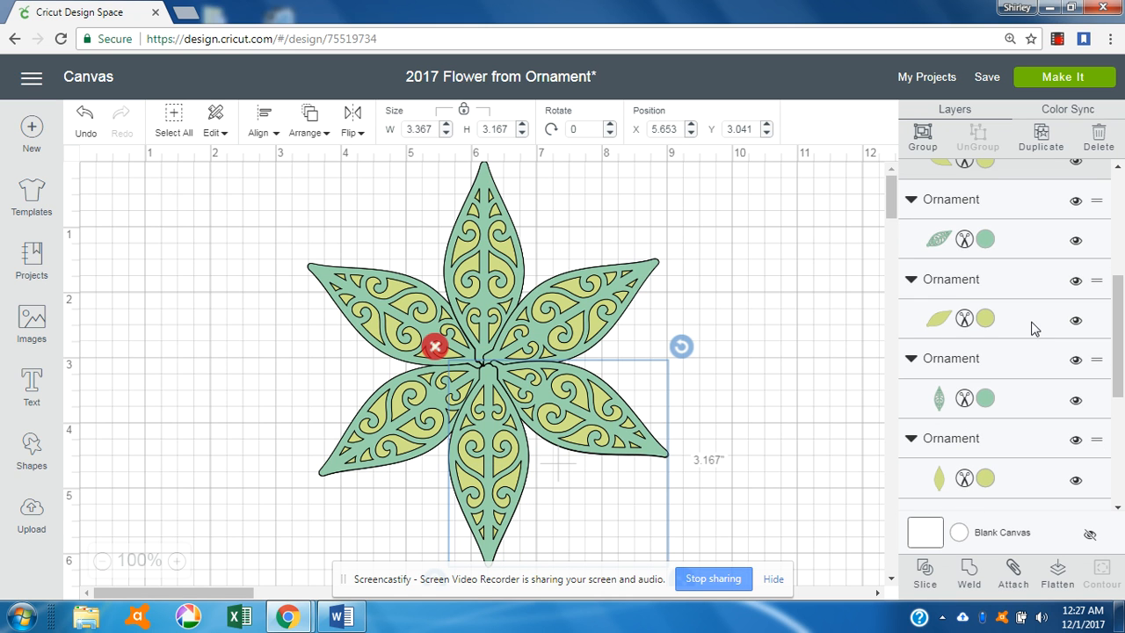
{"action": "left_click", "coordinate": [1035, 329], "text": "shift"}
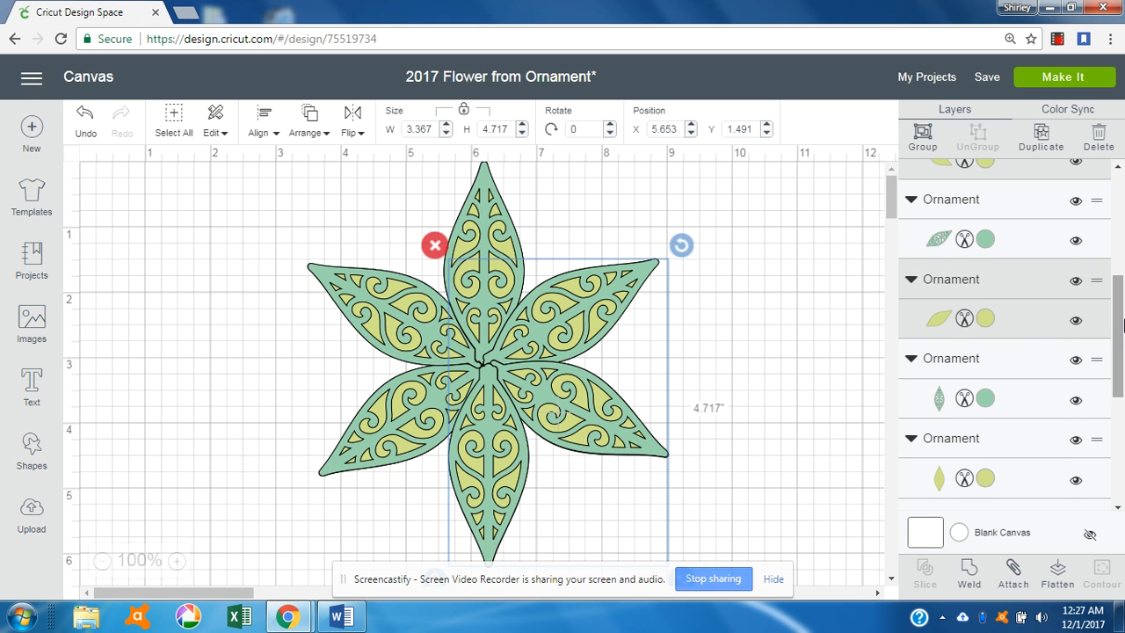
{"action": "left_click_drag", "start_coordinate": [1123, 325], "coordinate": [1024, 366]}
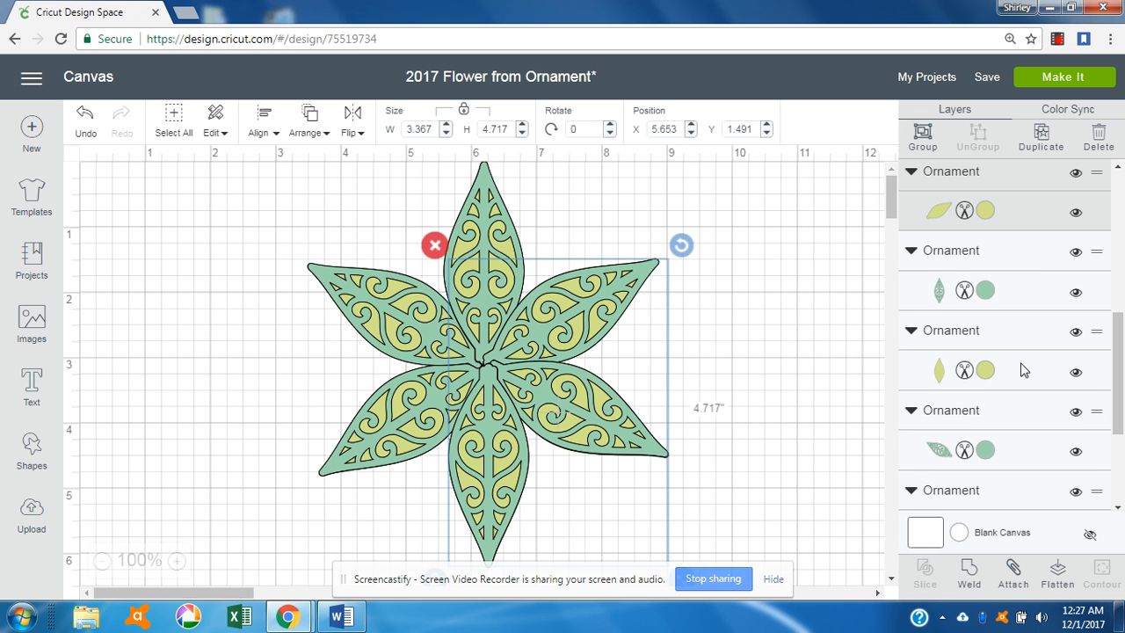
{"action": "left_click", "coordinate": [1025, 369], "text": "shift"}
{"action": "left_click_drag", "start_coordinate": [1122, 354], "coordinate": [1122, 411]}
{"action": "left_click", "coordinate": [1033, 373], "text": "shift"}
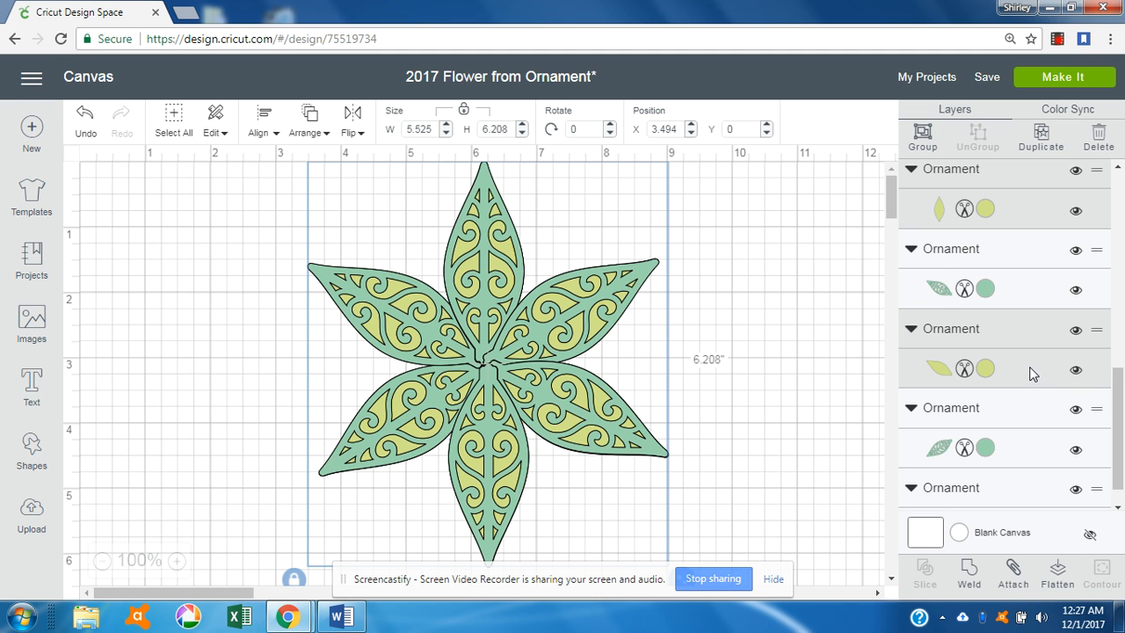
{"action": "left_click_drag", "start_coordinate": [1122, 457], "coordinate": [1122, 468]}
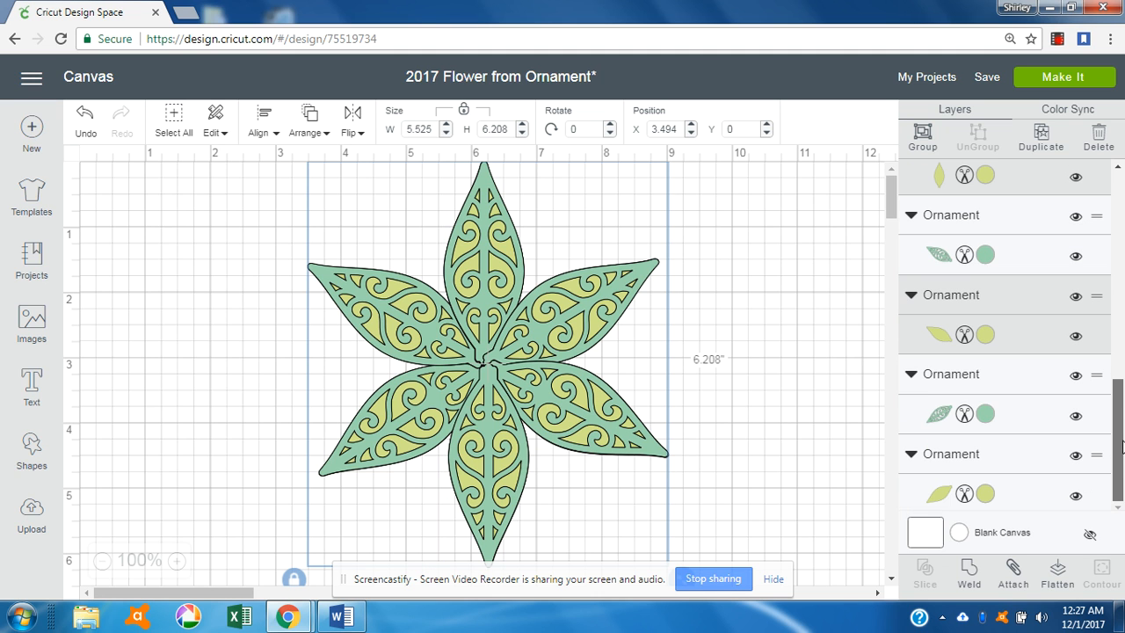
{"action": "left_click", "coordinate": [1016, 497], "text": "shift"}
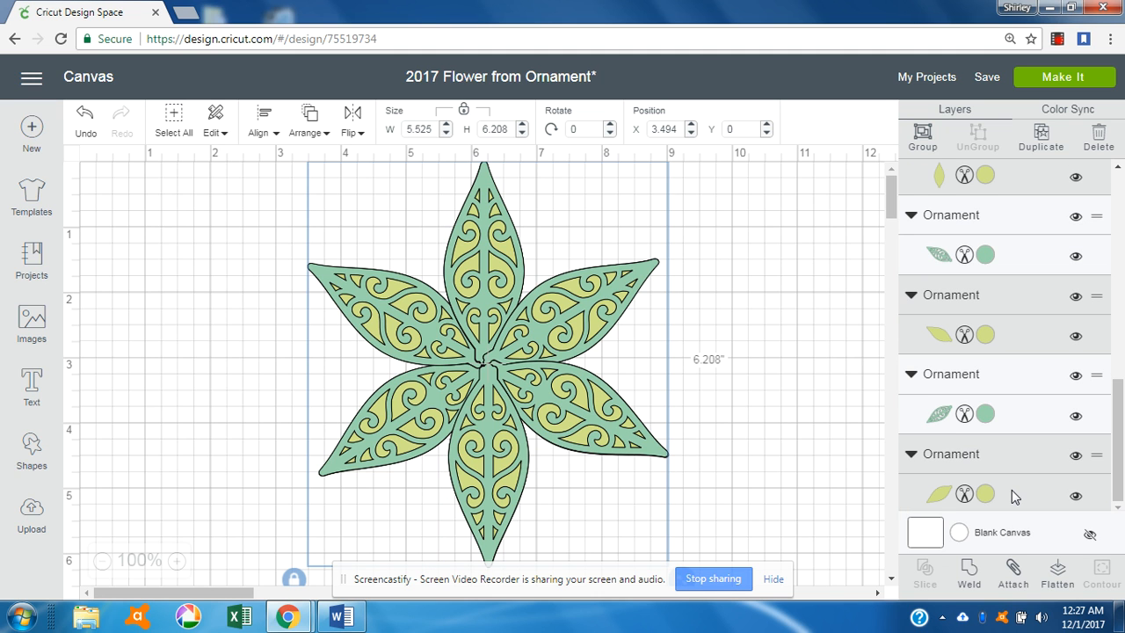
{"action": "left_click", "coordinate": [969, 573]}
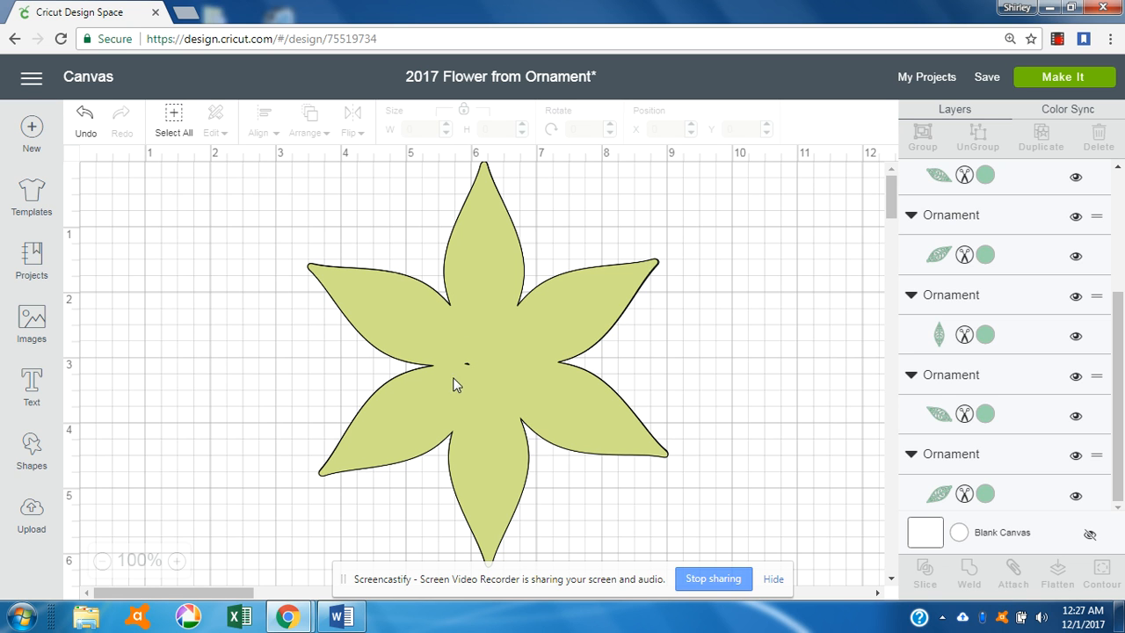
Send the welded yellow-green flower to the back, behind the patterned petals.
{"action": "left_click", "coordinate": [458, 304]}
{"action": "left_click", "coordinate": [309, 121]}
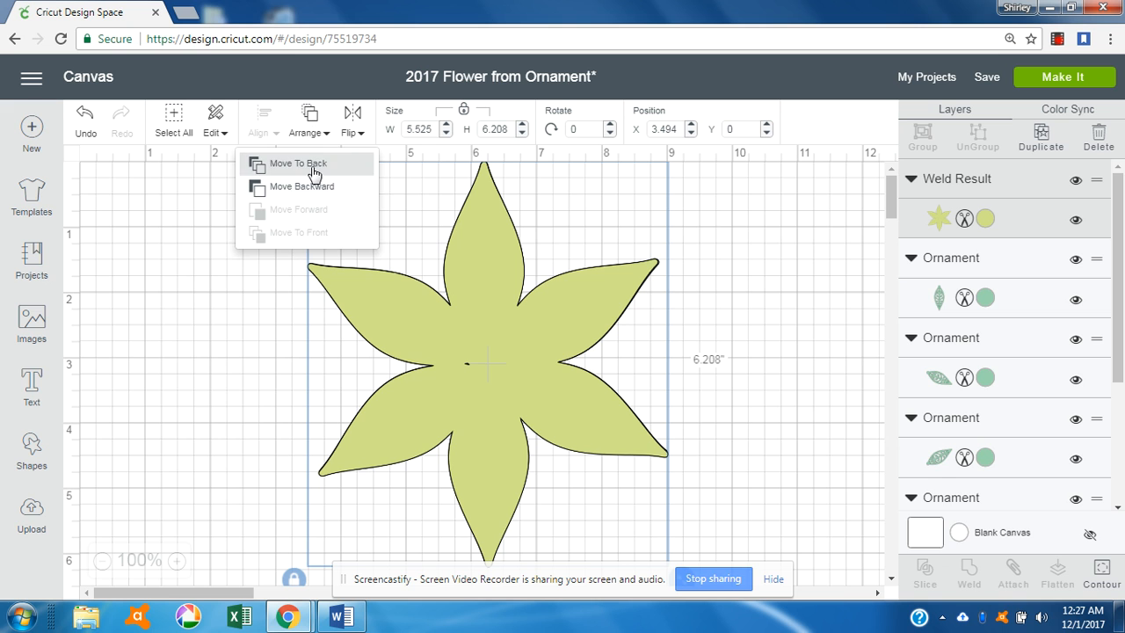
{"action": "left_click", "coordinate": [299, 165]}
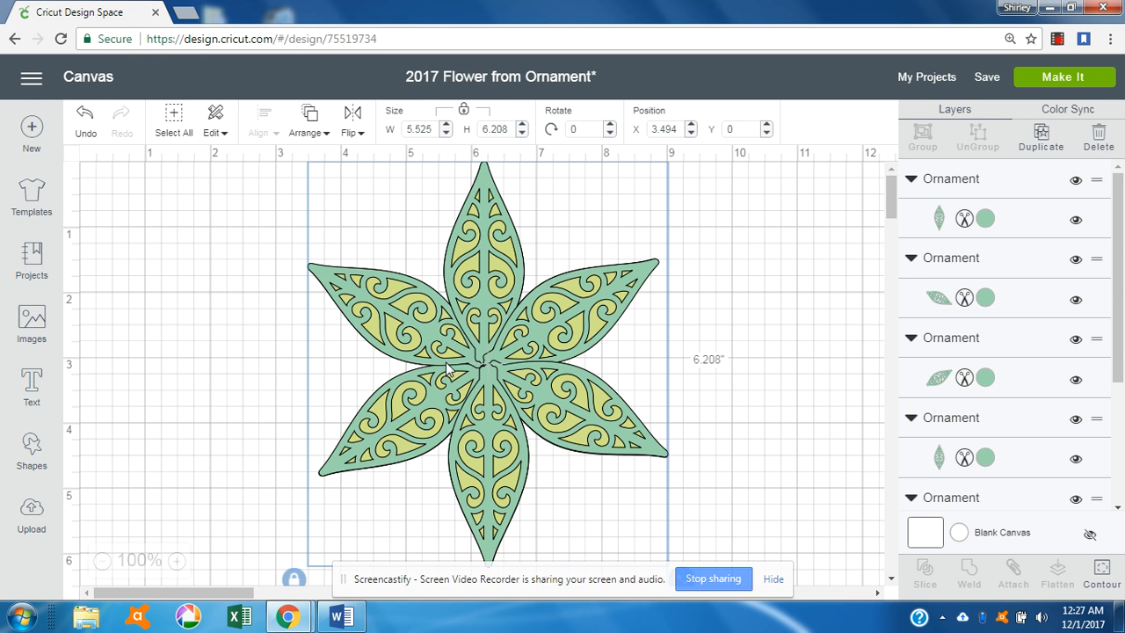
Weld the six patterned teal-green petal layers into a single flower.
{"action": "left_click", "coordinate": [1031, 227]}
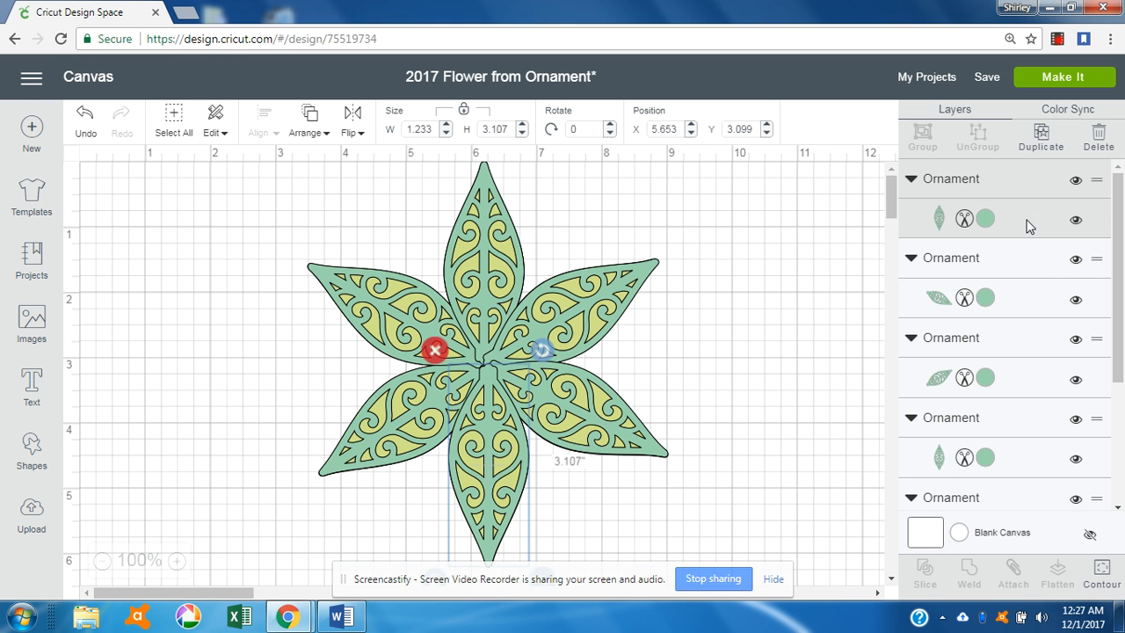
{"action": "left_click", "coordinate": [1030, 300], "text": "shift"}
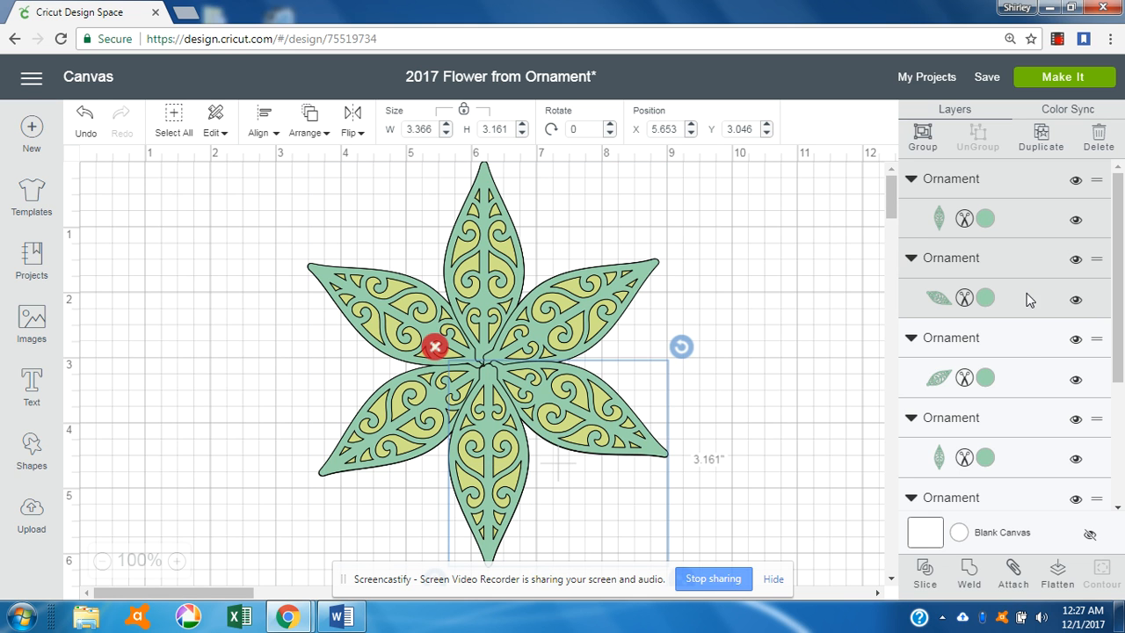
{"action": "left_click", "coordinate": [1021, 373], "text": "shift"}
{"action": "left_click", "coordinate": [1020, 457], "text": "shift"}
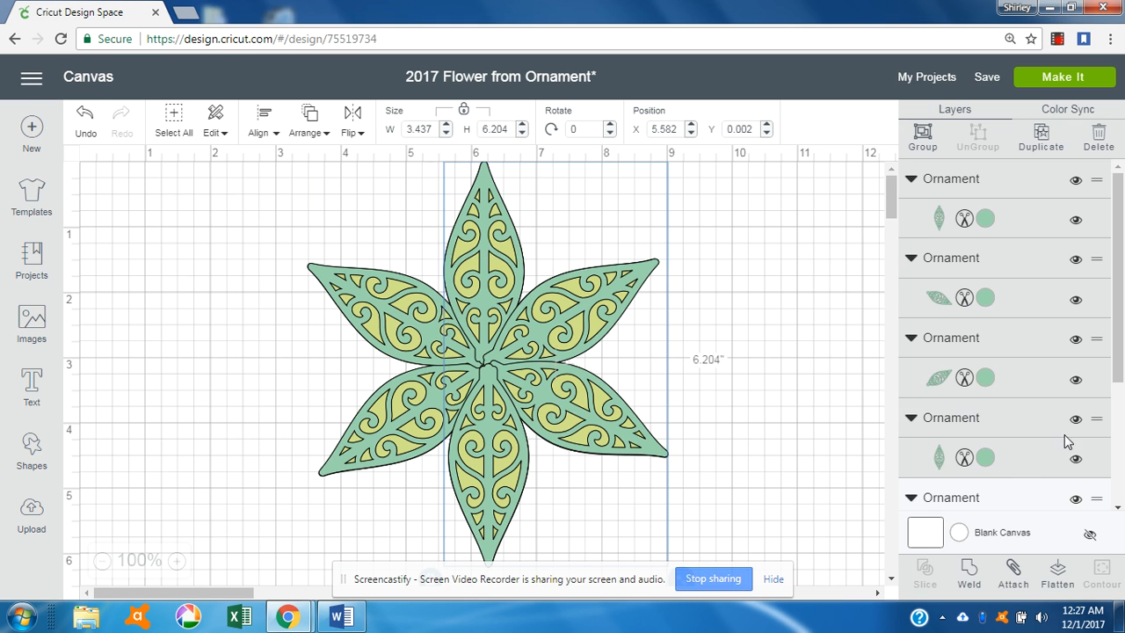
{"action": "left_click_drag", "start_coordinate": [1122, 356], "coordinate": [1120, 431]}
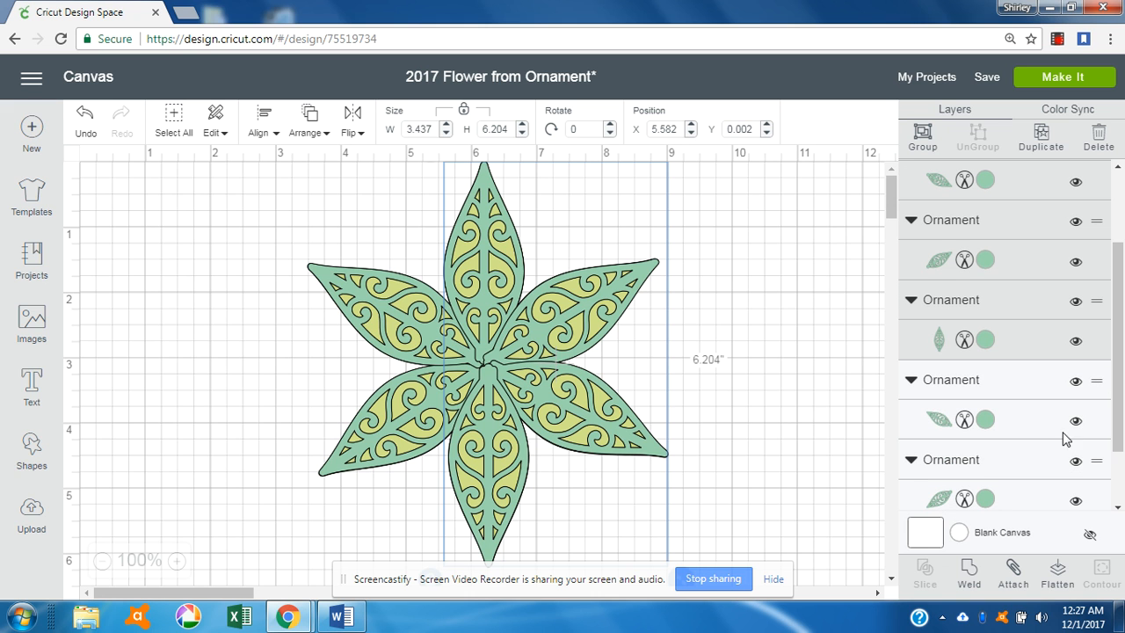
{"action": "left_click", "coordinate": [1029, 501]}
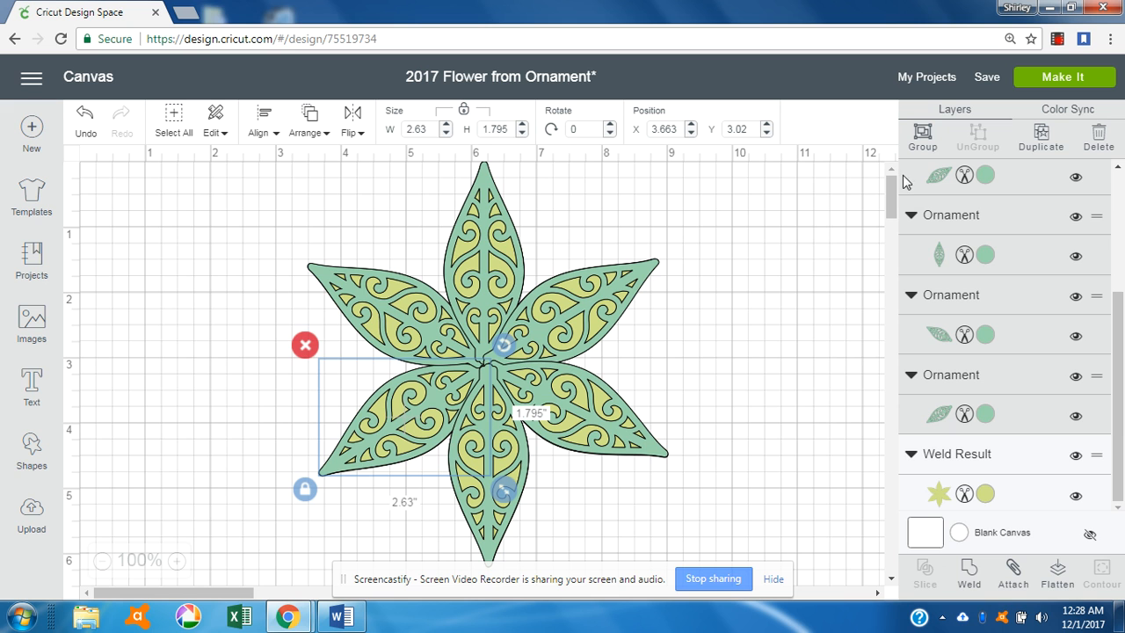
{"action": "left_click", "coordinate": [966, 569]}
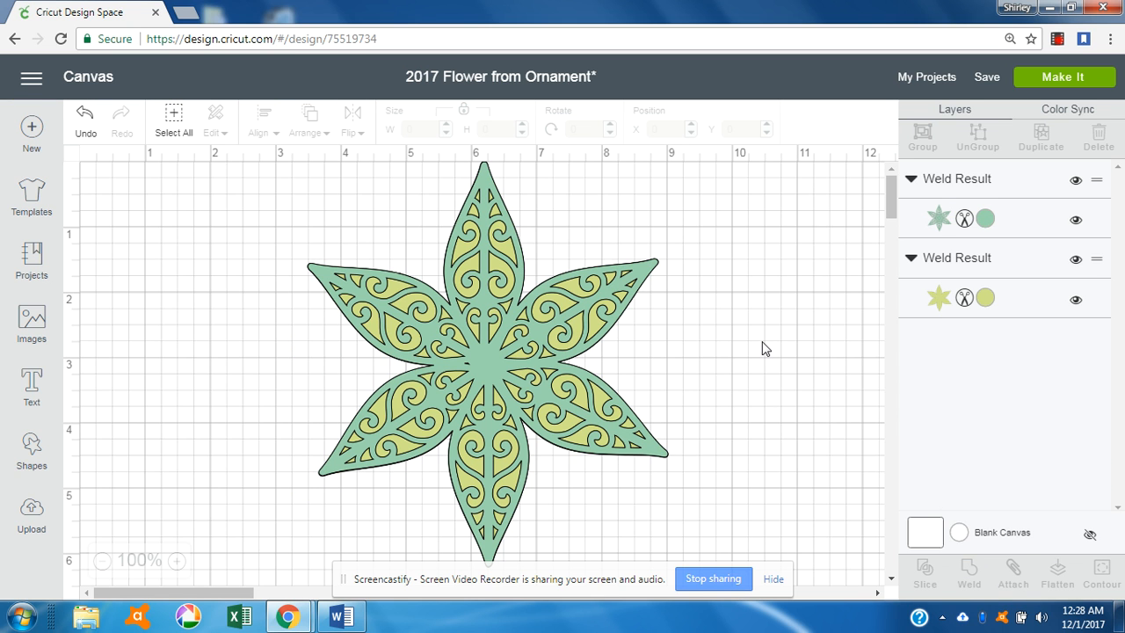
Place the two welded flowers side by side, solid one at about X 0.37, Y 0.24 and patterned one at about X 5.95, Y 0.24.
{"action": "left_click_drag", "start_coordinate": [530, 358], "coordinate": [693, 356]}
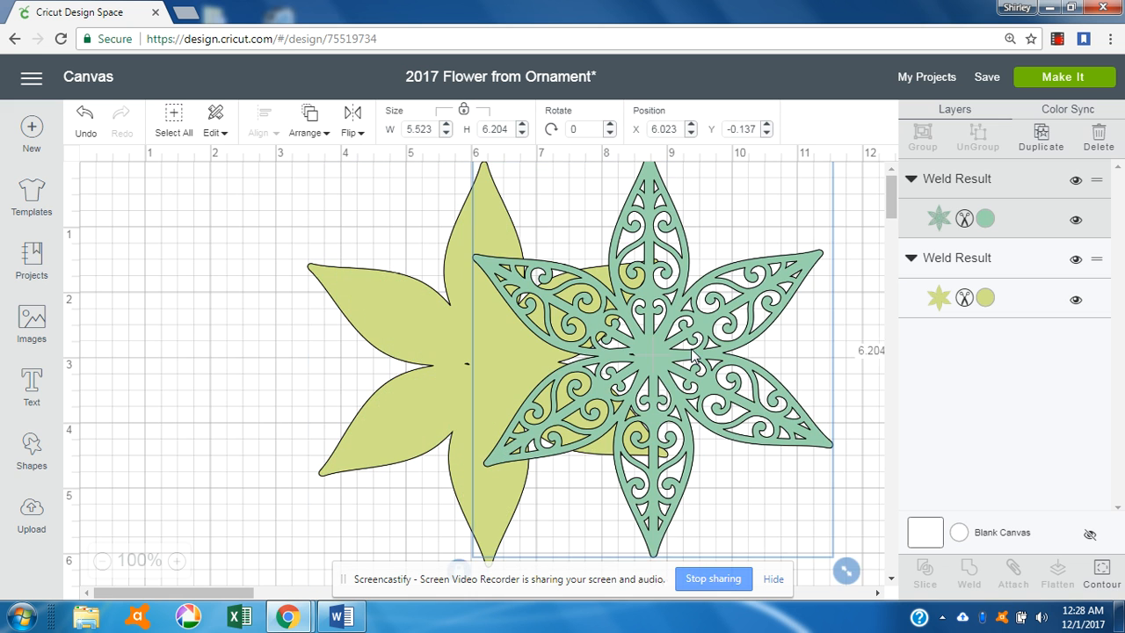
{"action": "left_click_drag", "start_coordinate": [436, 329], "coordinate": [234, 346]}
{"action": "left_click", "coordinate": [632, 420]}
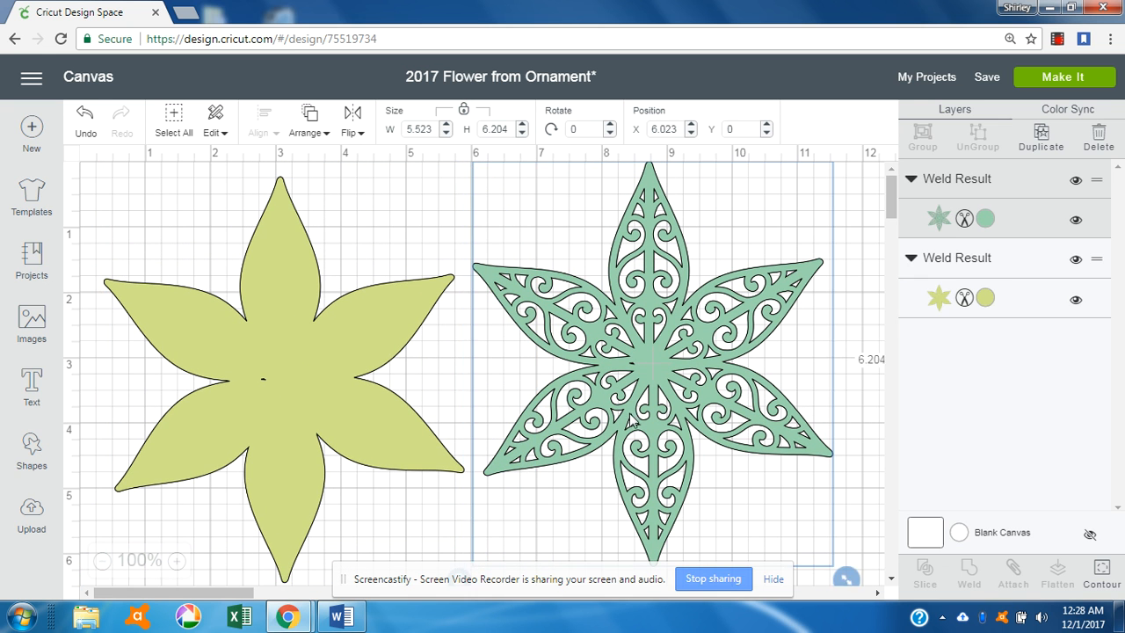
{"action": "mouse_move", "coordinate": [632, 420]}
{"action": "left_mouse_down"}
{"action": "mouse_move", "coordinate": [618, 439]}
{"action": "mouse_move", "coordinate": [634, 432]}
{"action": "left_mouse_up"}
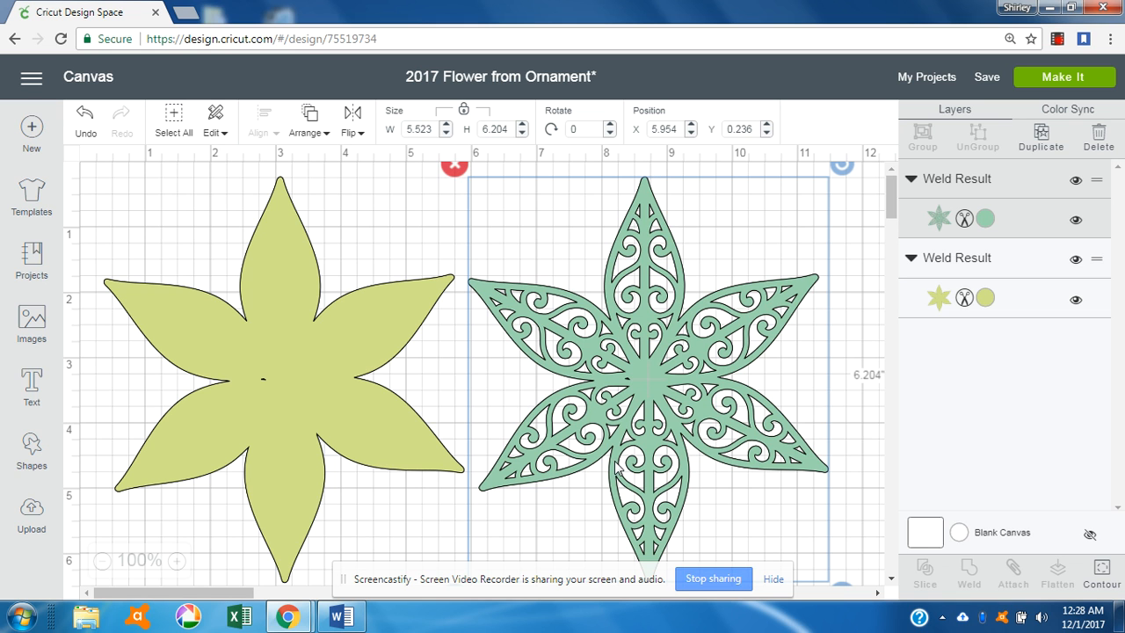
Duplicate the solid yellow-green flower and recolor the copy white.
{"action": "left_click", "coordinate": [357, 333]}
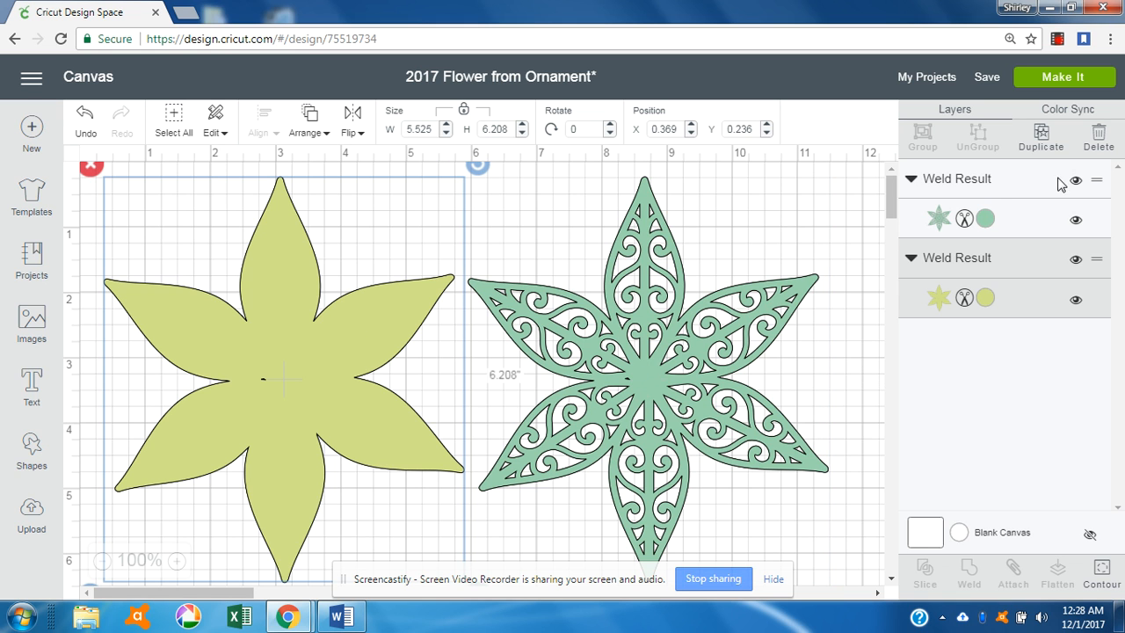
{"action": "left_click", "coordinate": [1040, 132]}
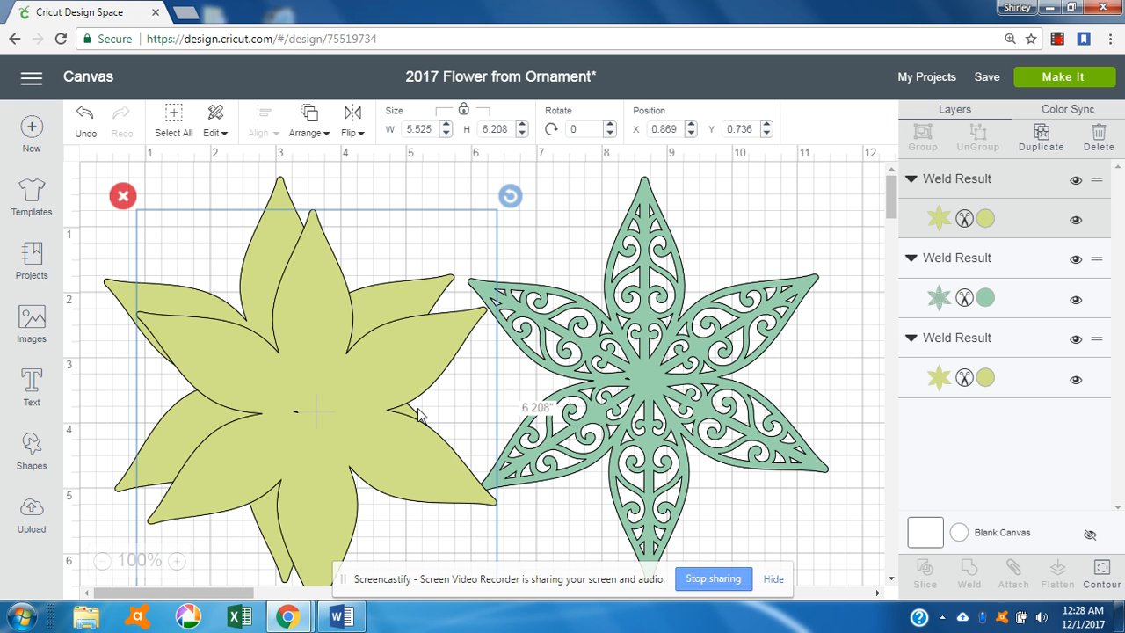
{"action": "left_click", "coordinate": [985, 219]}
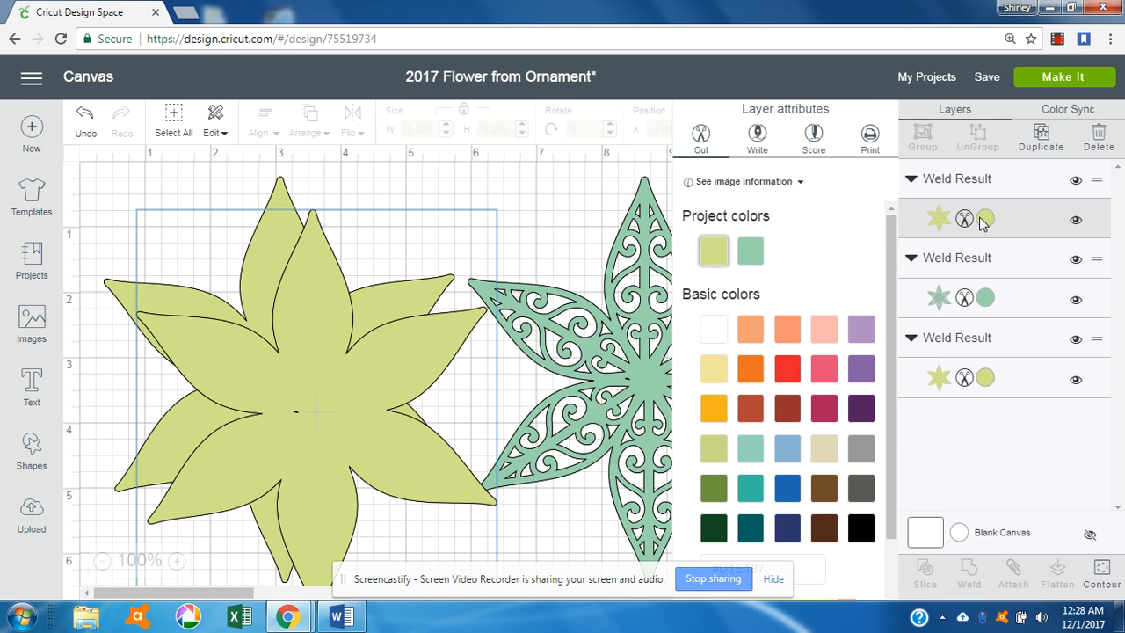
{"action": "left_click", "coordinate": [717, 336]}
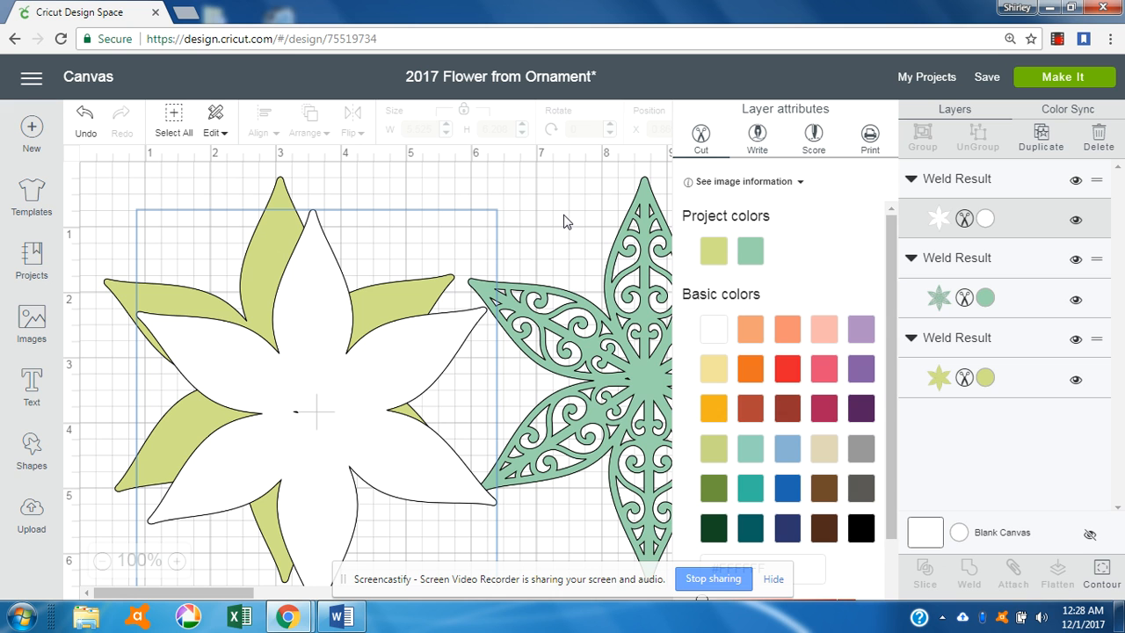
Send the flower project to the cut stage and connect the ExploreAir2 Bluetooth machine.
{"action": "left_click", "coordinate": [1059, 79]}
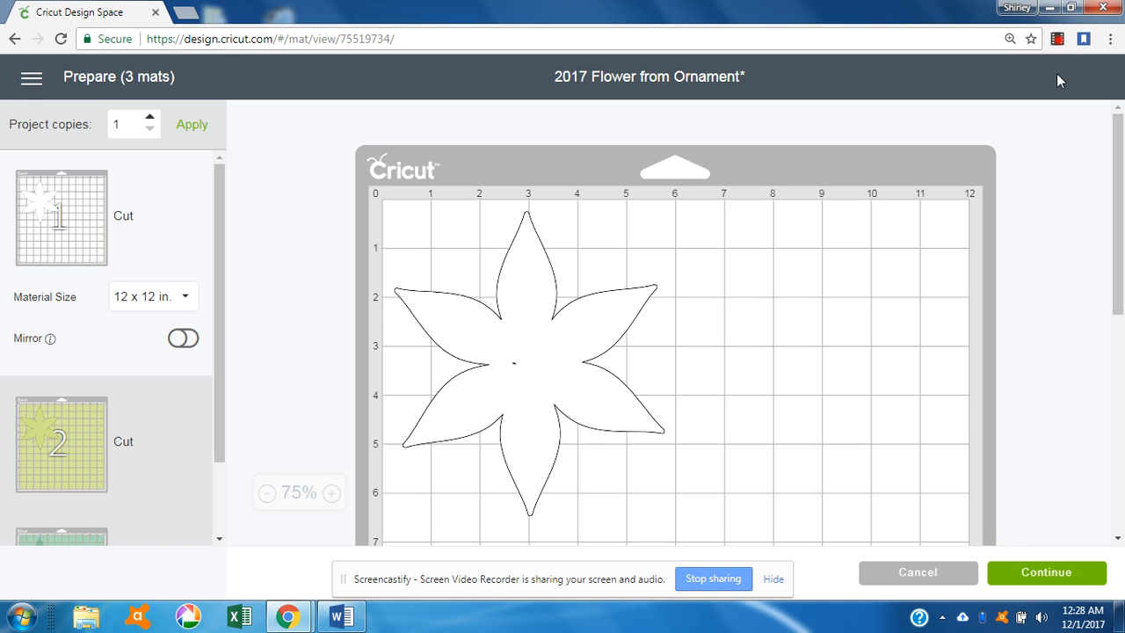
{"action": "left_click", "coordinate": [1047, 573]}
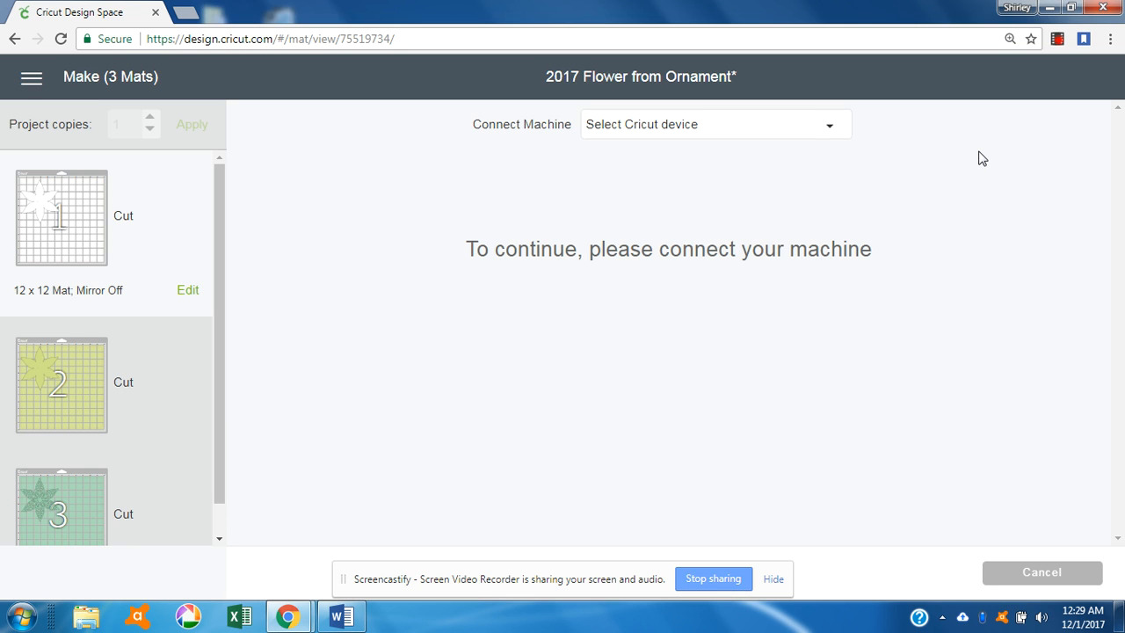
{"action": "left_click", "coordinate": [844, 130]}
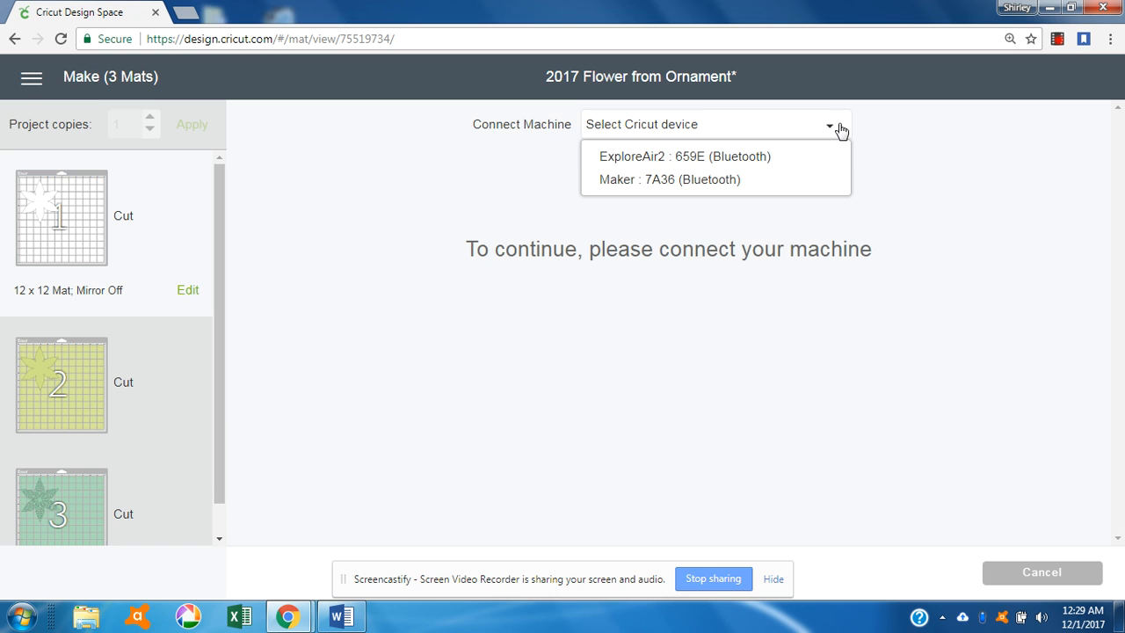
{"action": "left_click", "coordinate": [774, 160]}
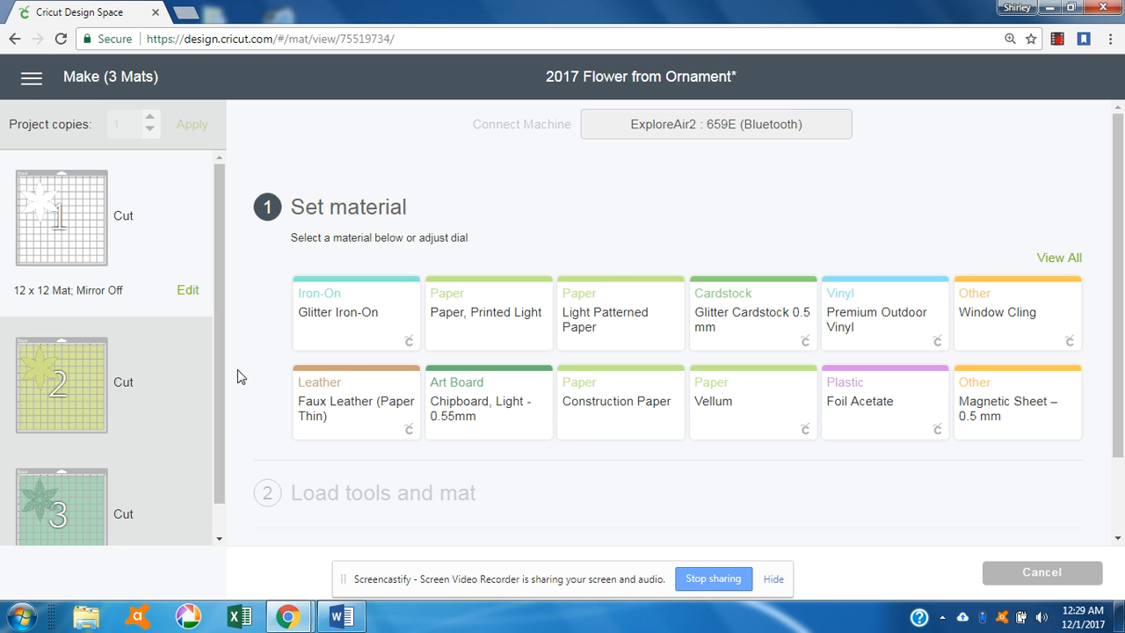
With mat 3 selected, search all materials for "vinyl" and set the cutting material to Stencil Vinyl.
{"action": "scroll", "coordinate": [213, 369], "scroll_direction": "down", "scroll_amount": 1}
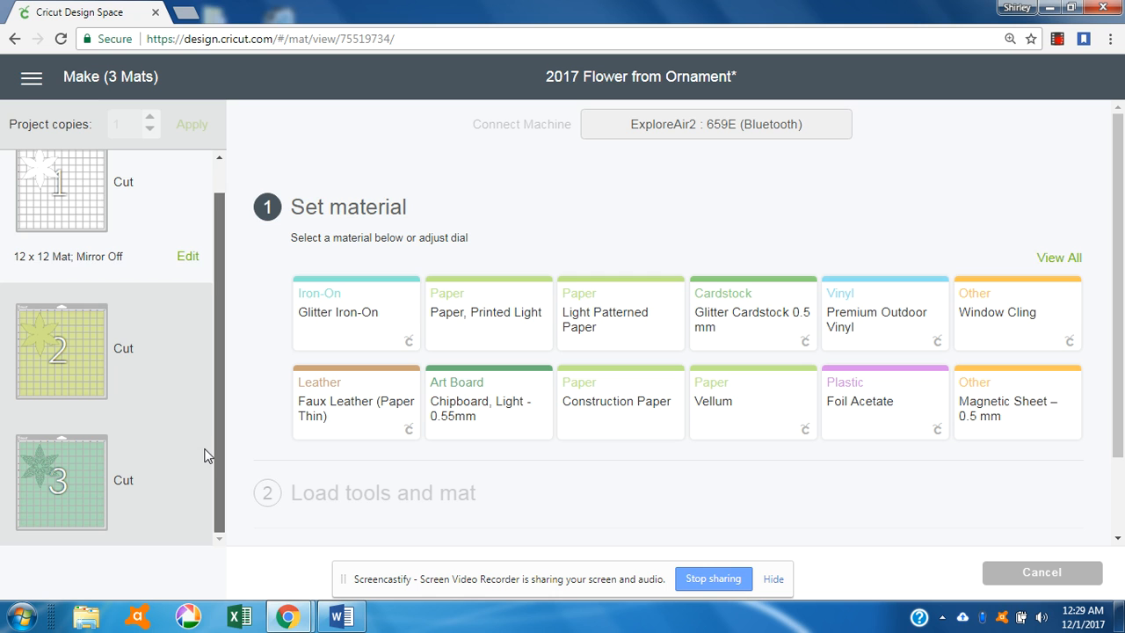
{"action": "left_click", "coordinate": [171, 455]}
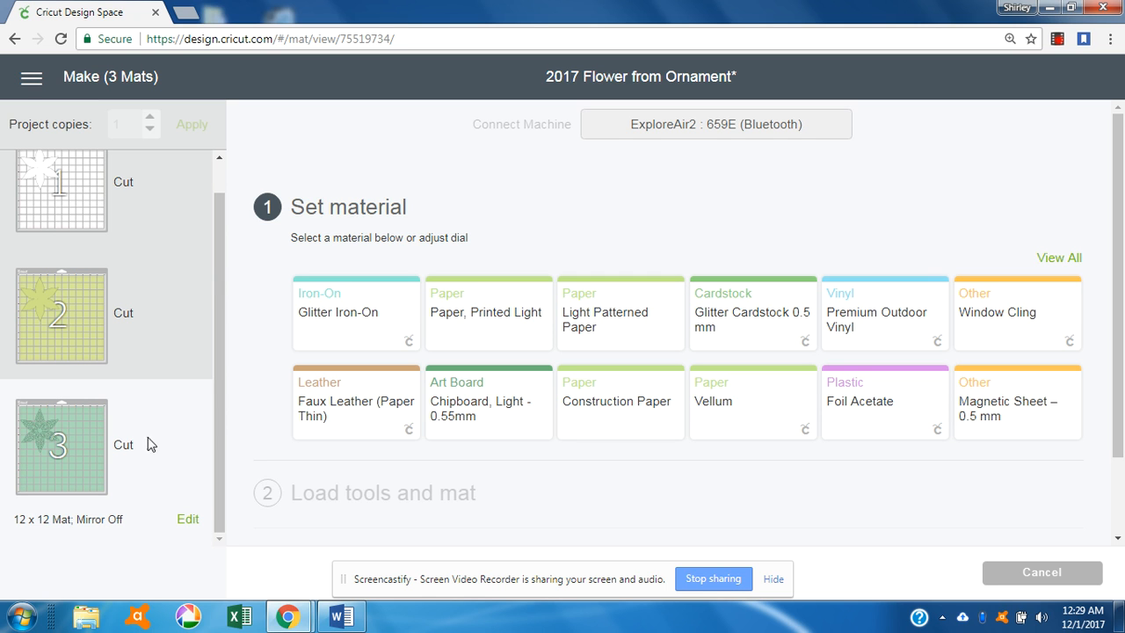
{"action": "mouse_move", "coordinate": [53, 441]}
{"action": "left_click", "coordinate": [1053, 259]}
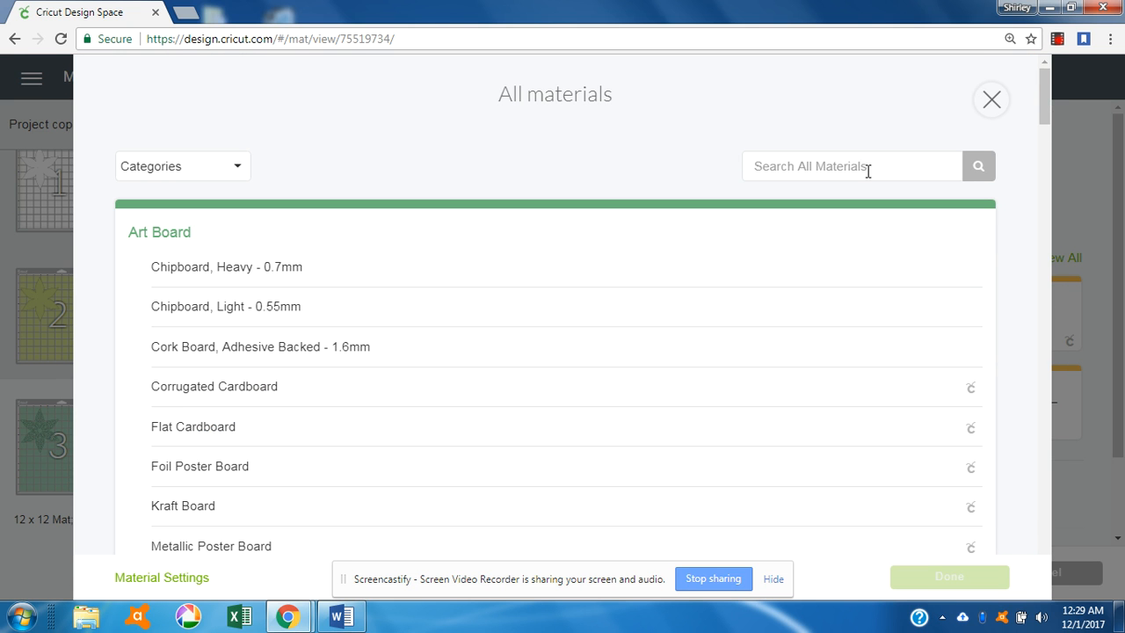
{"action": "left_click", "coordinate": [837, 168]}
{"action": "type", "text": "vinyl"}
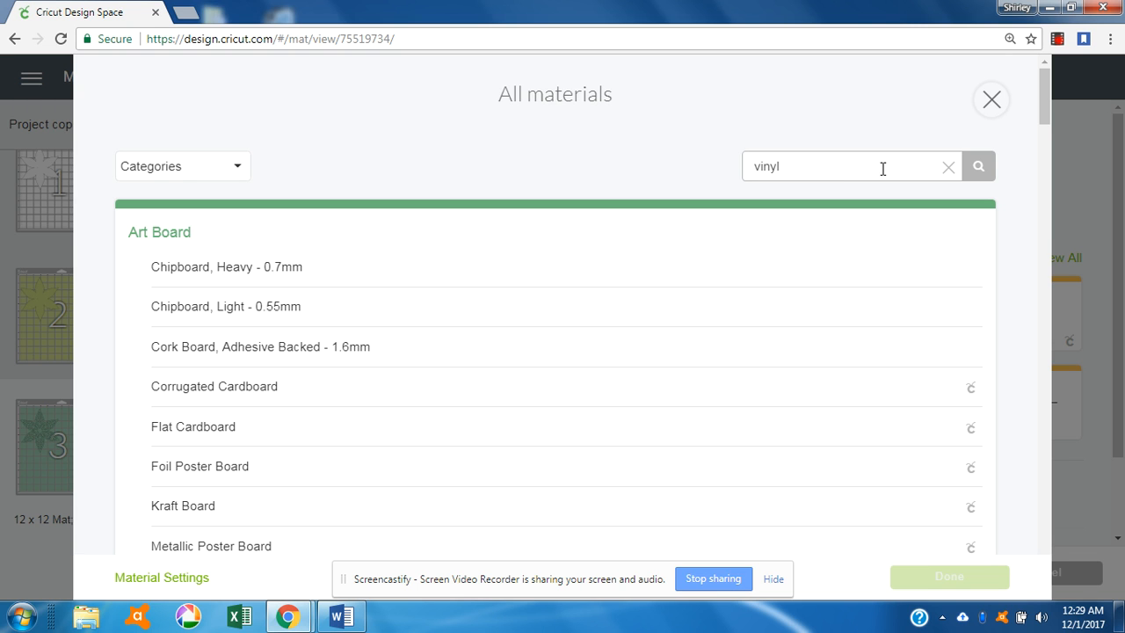
{"action": "left_click", "coordinate": [985, 179]}
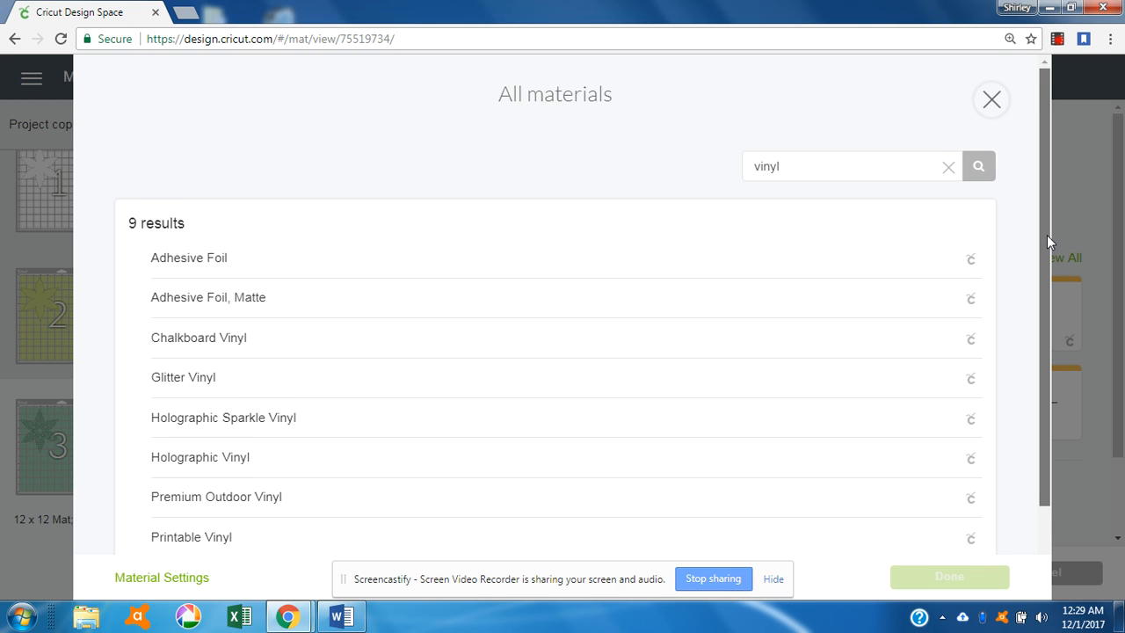
{"action": "left_click_drag", "start_coordinate": [1047, 235], "coordinate": [1041, 381]}
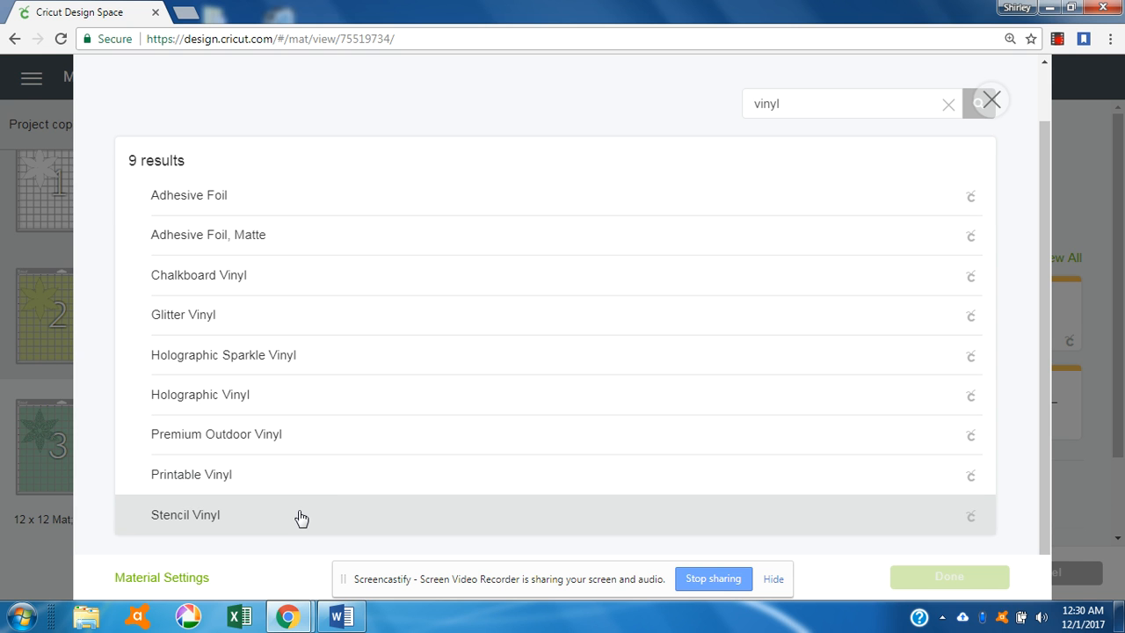
{"action": "left_click", "coordinate": [301, 517]}
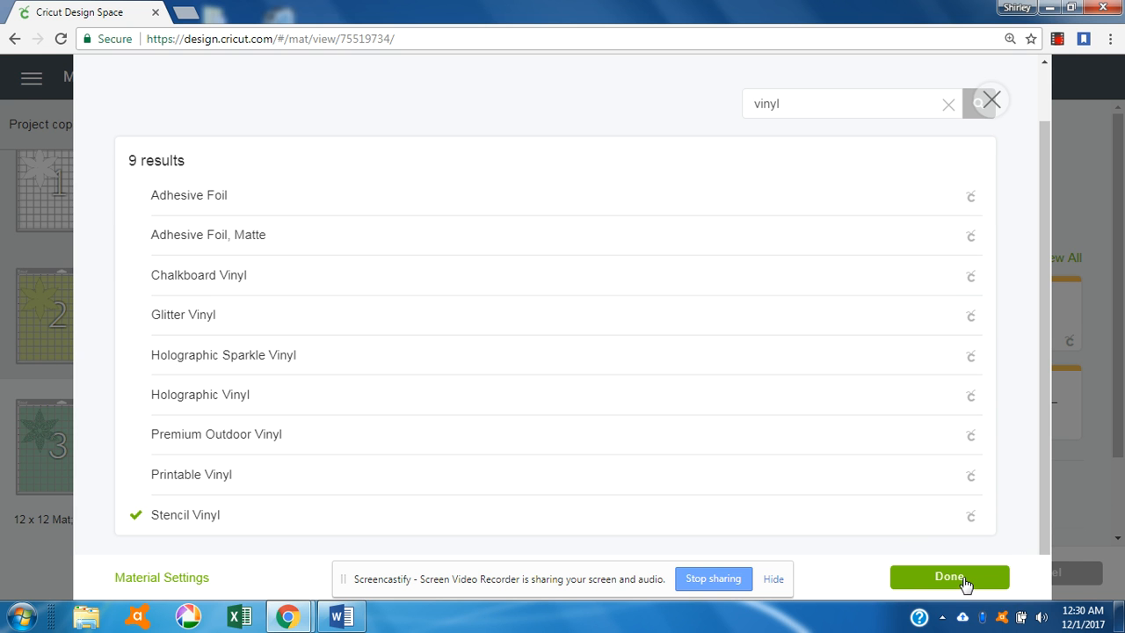
{"action": "left_click", "coordinate": [950, 576]}
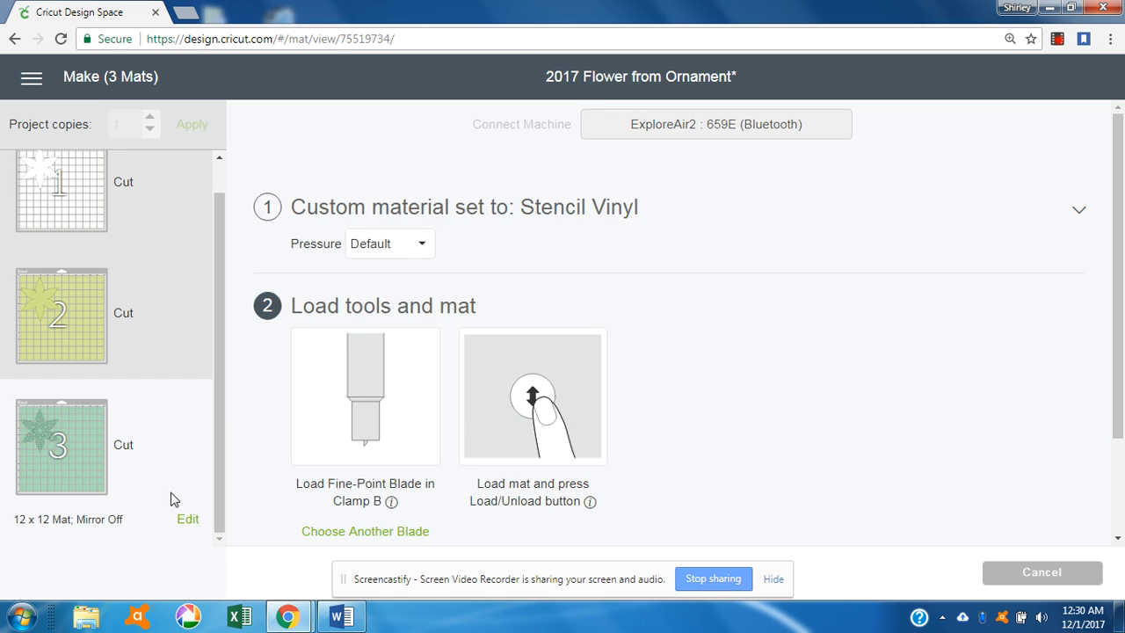
Select mat 1, the white flower, and set the Stencil Vinyl cutting pressure to Less.
{"action": "left_click", "coordinate": [175, 201]}
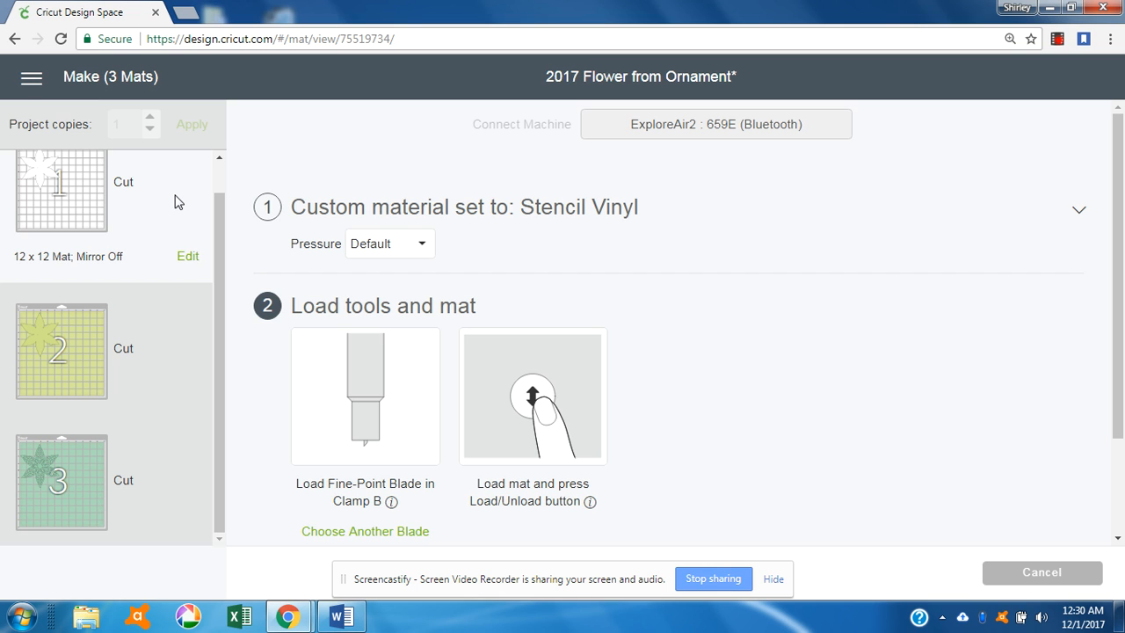
{"action": "left_click", "coordinate": [423, 247]}
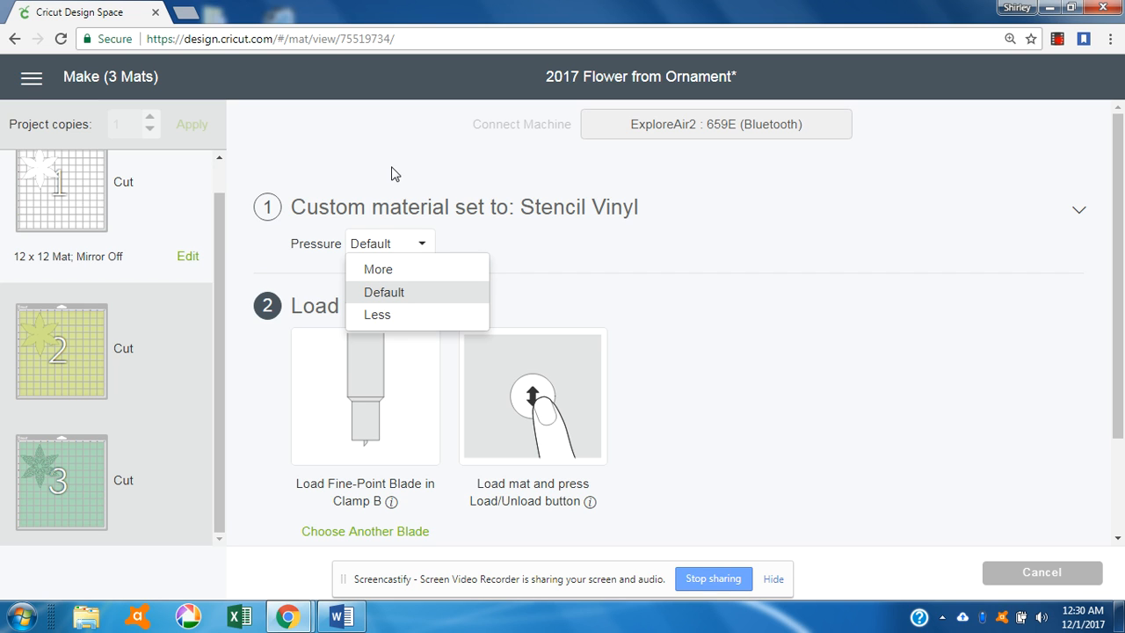
{"action": "left_click", "coordinate": [412, 317]}
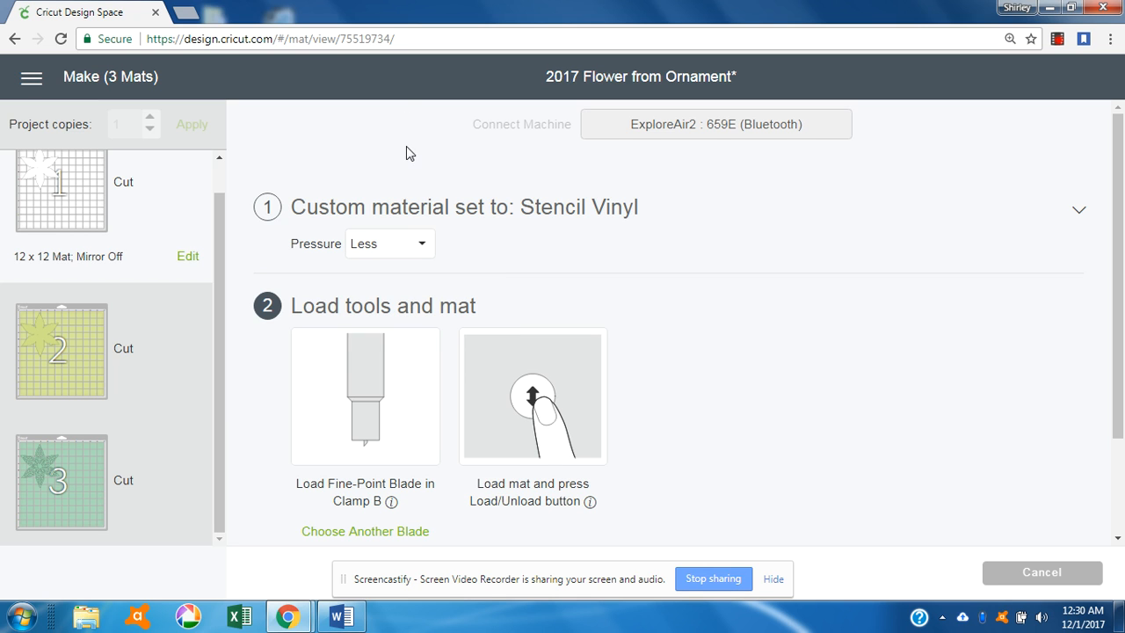
Check mat 3, return to mat 1, and set the Stencil Vinyl cutting pressure to More.
{"action": "left_click", "coordinate": [167, 450]}
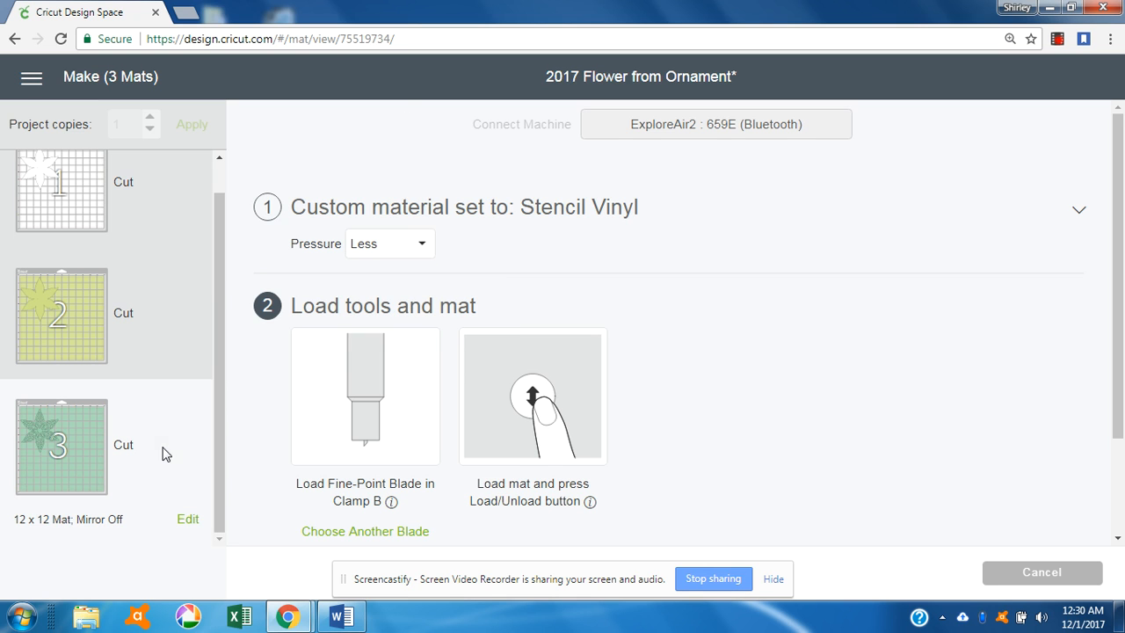
{"action": "left_click", "coordinate": [177, 201]}
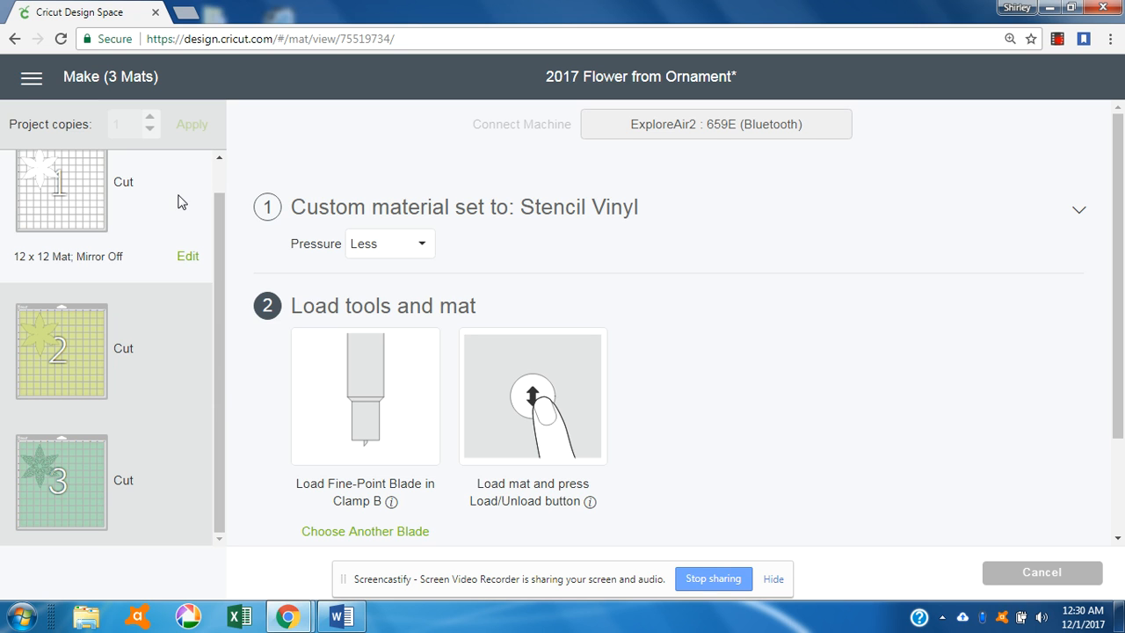
{"action": "left_click", "coordinate": [422, 246]}
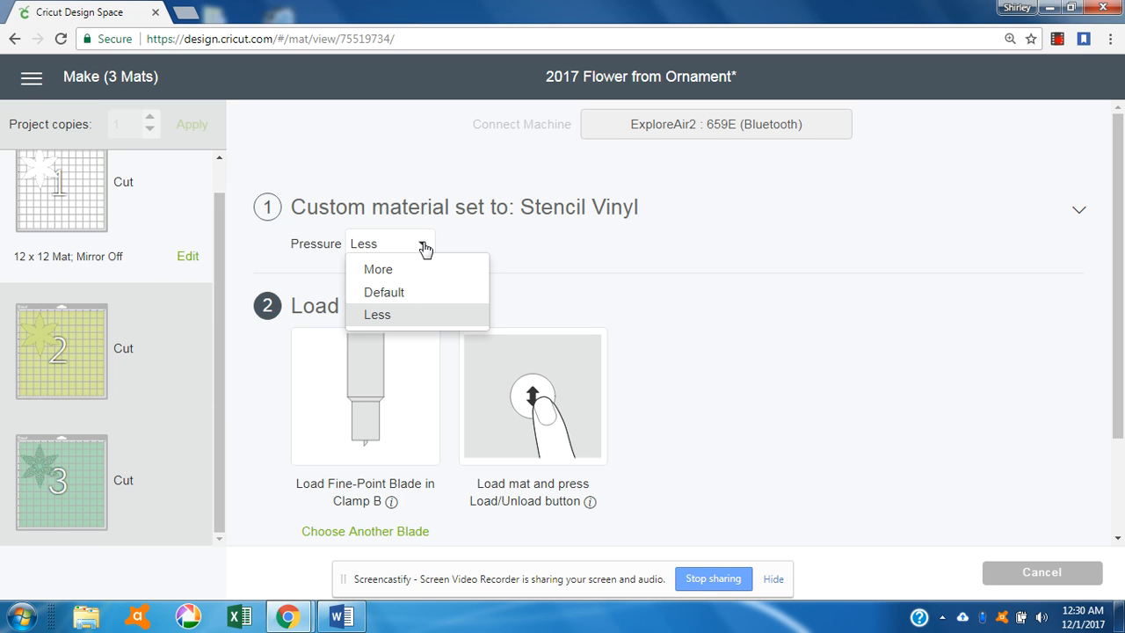
{"action": "left_click", "coordinate": [396, 268]}
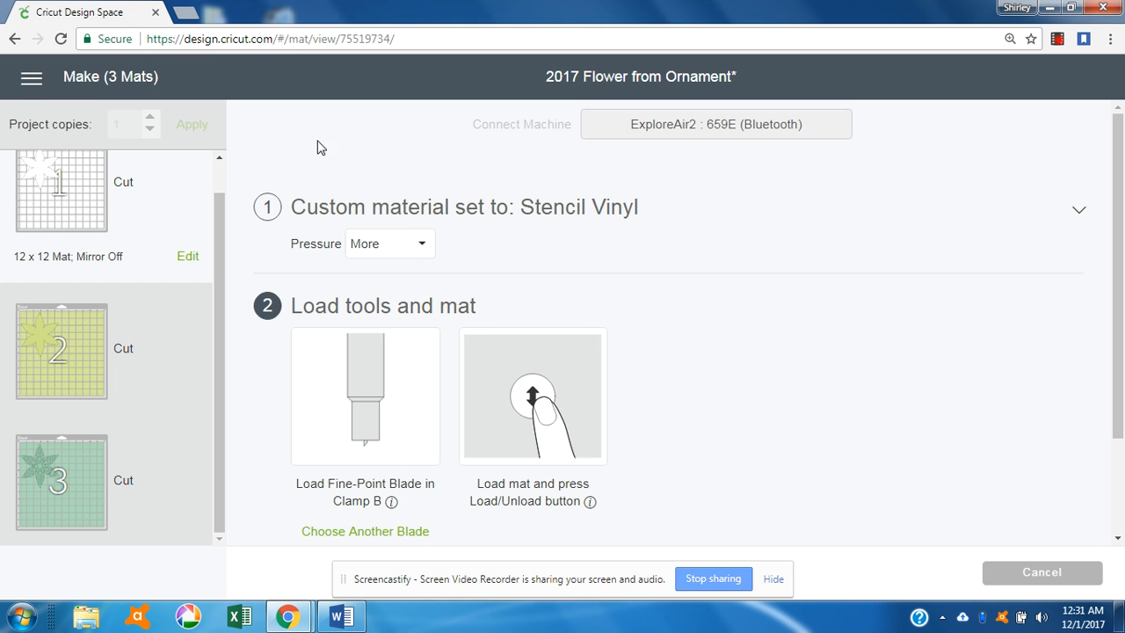
Cancel the cut job for the three flower mats.
{"action": "mouse_move", "coordinate": [51, 470]}
{"action": "mouse_move", "coordinate": [74, 200]}
{"action": "left_click", "coordinate": [1046, 573]}
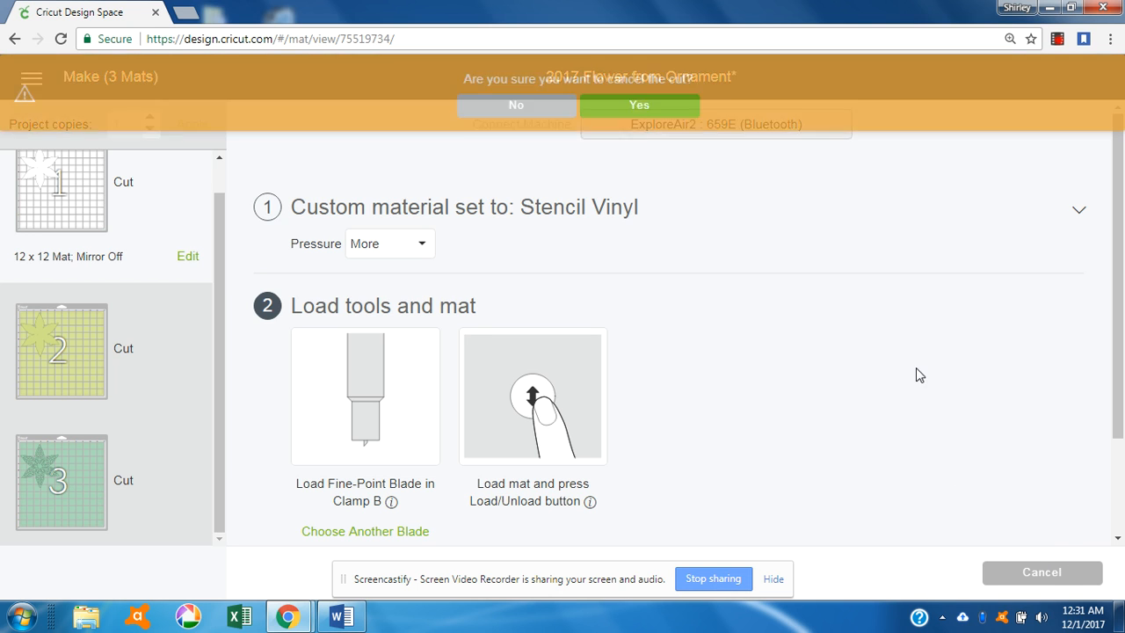